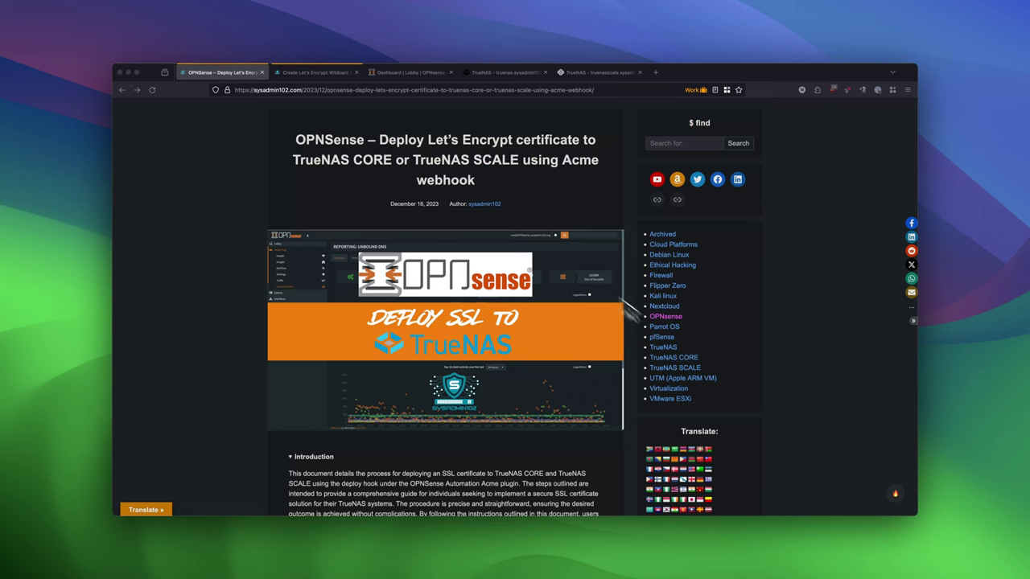
left_click(307, 79)
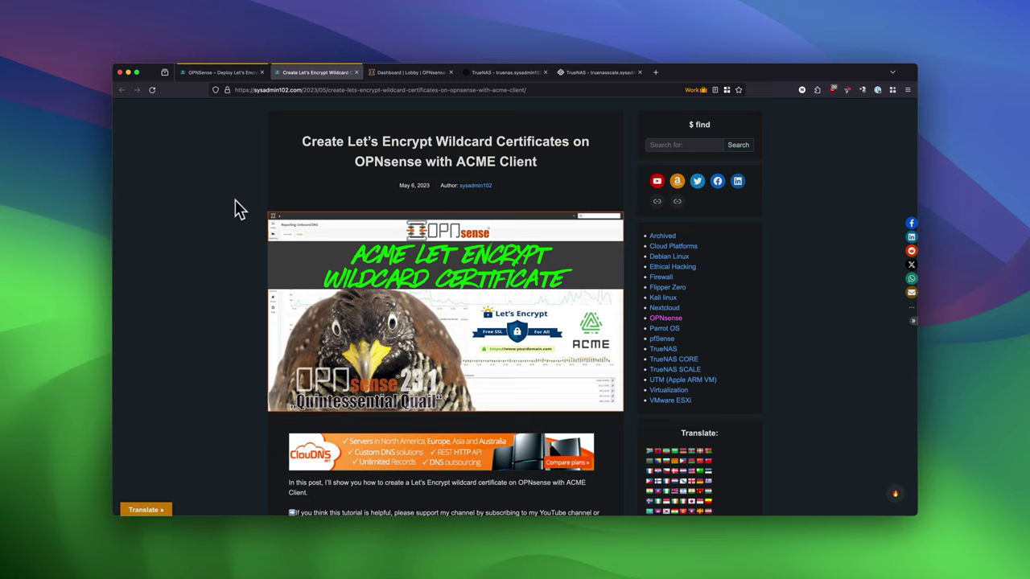
left_click(219, 73)
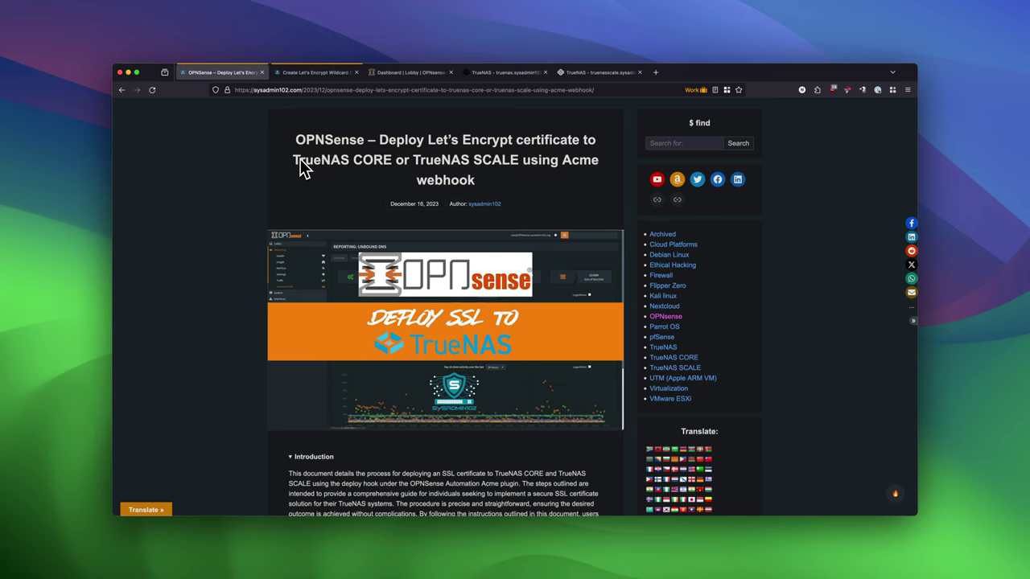
Switch to the OPNsense web interface and open the list of ACME Client automations.
left_click(443, 71)
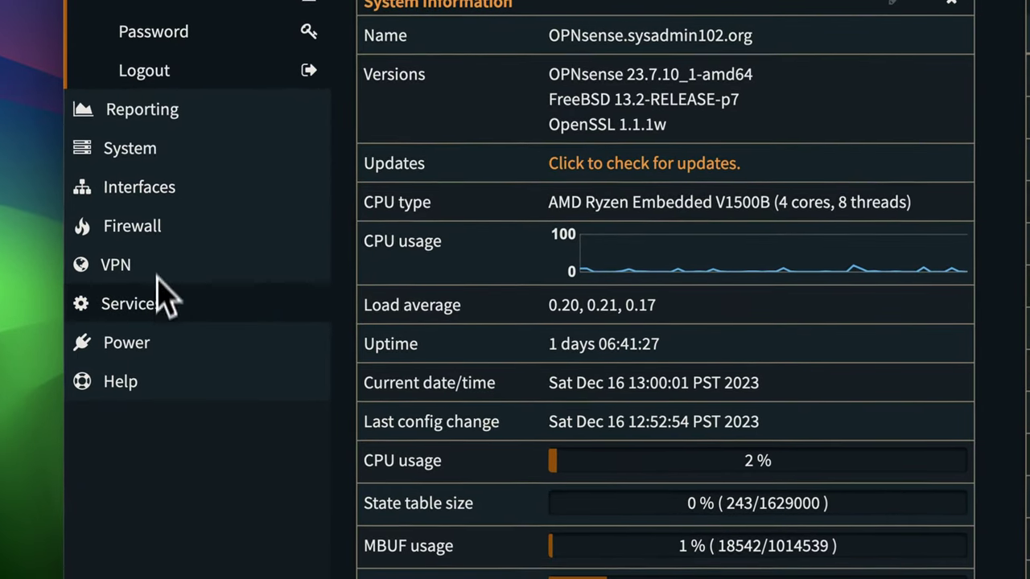
left_click(157, 299)
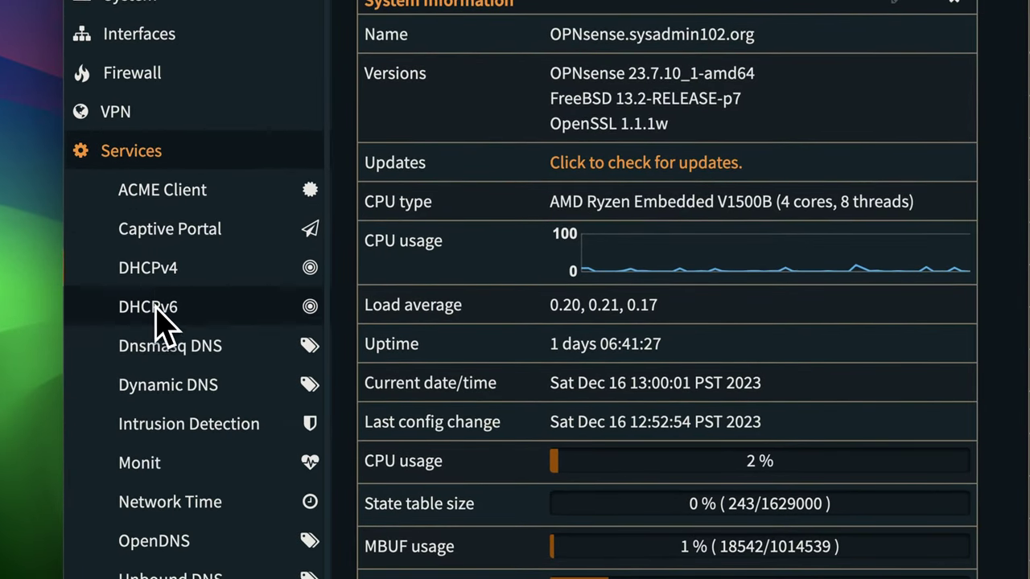
left_click(176, 199)
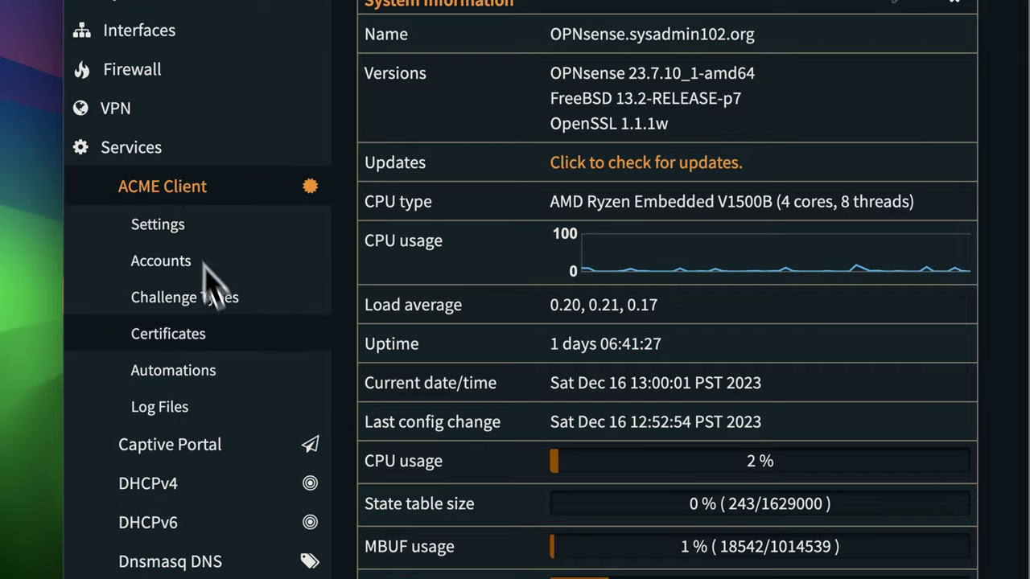
left_click(219, 375)
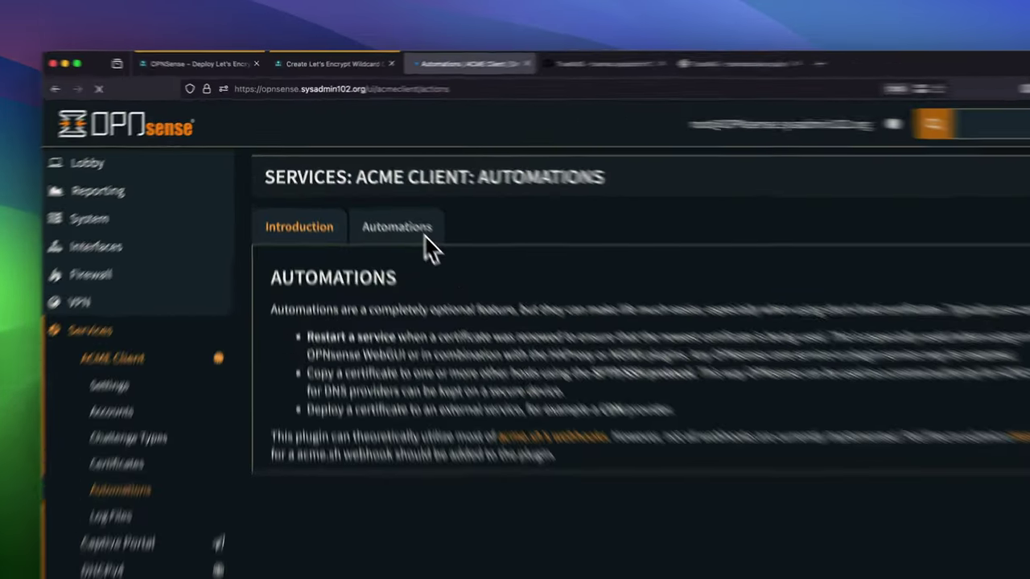
left_click(378, 190)
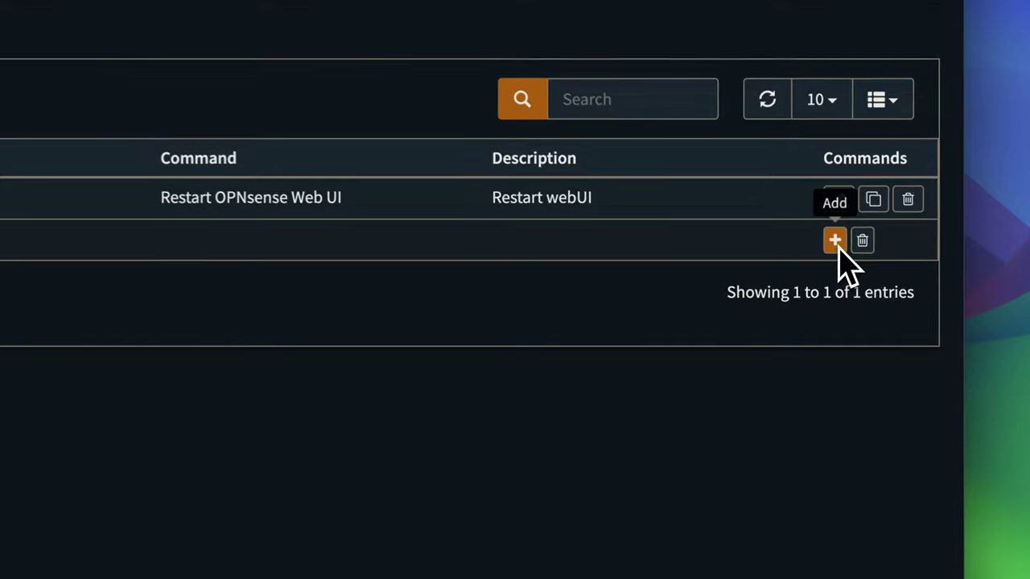
Add an automation with "Deploy SSL Cert to TrueNAS CORE" as both its name and its description.
left_click(835, 240)
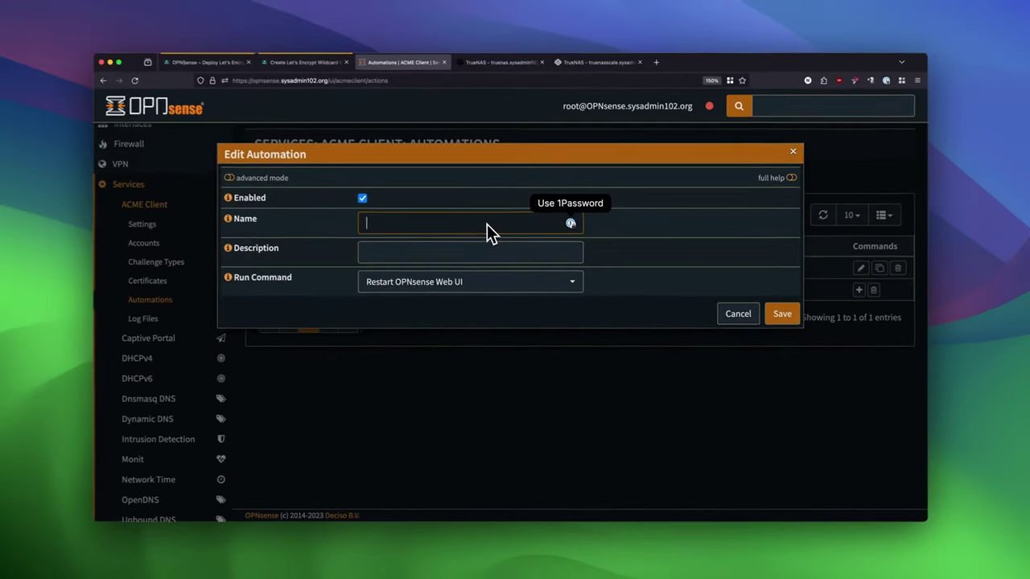
type("Deploy")
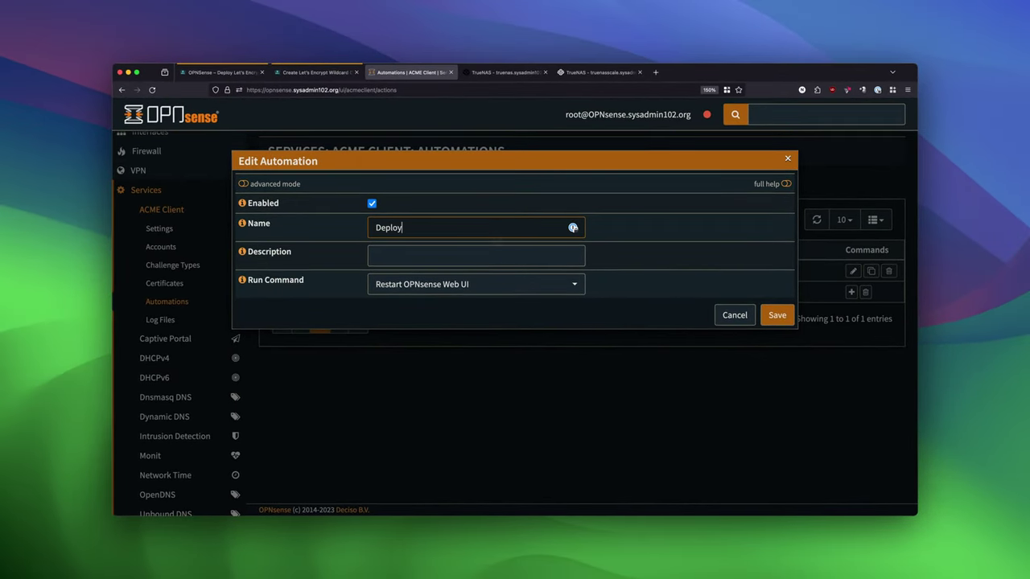
type(" SSL Cert to TrueNAS CORE")
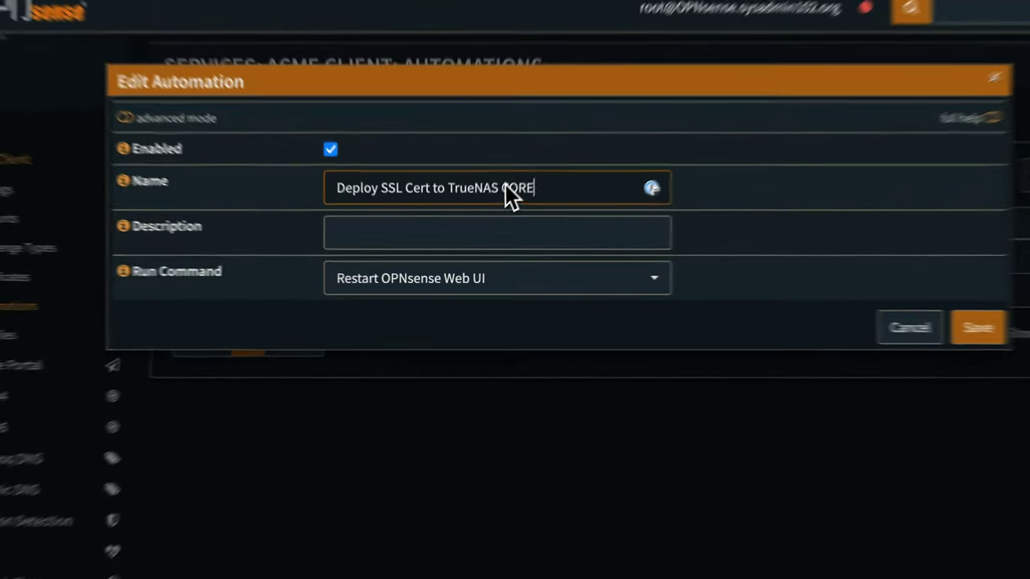
triple_click(485, 232)
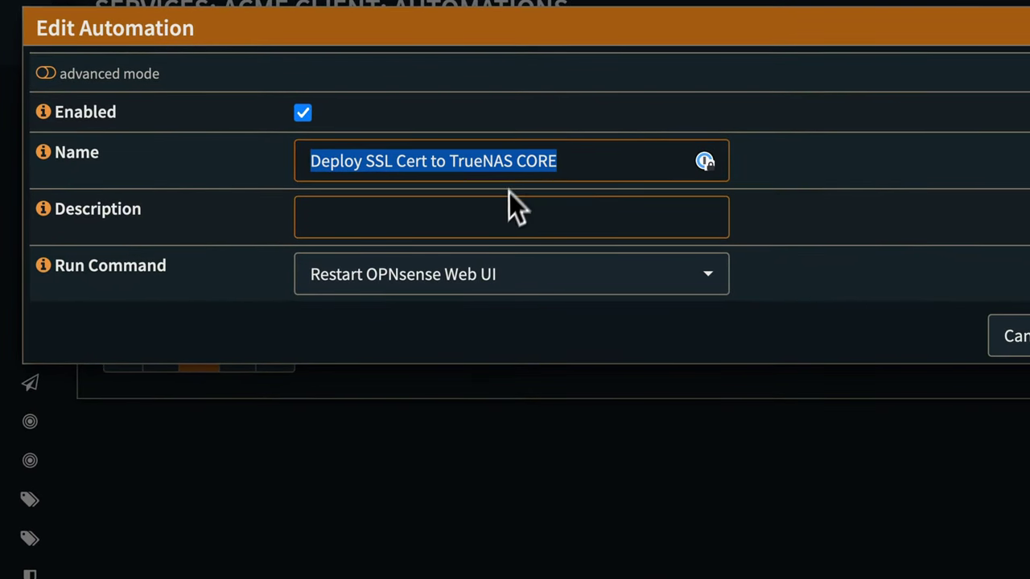
key("ctrl+c")
left_click(506, 218)
key("ctrl+v")
Set the automation's run command to "Upload certificate to TrueNAS Core Server".
left_click(492, 272)
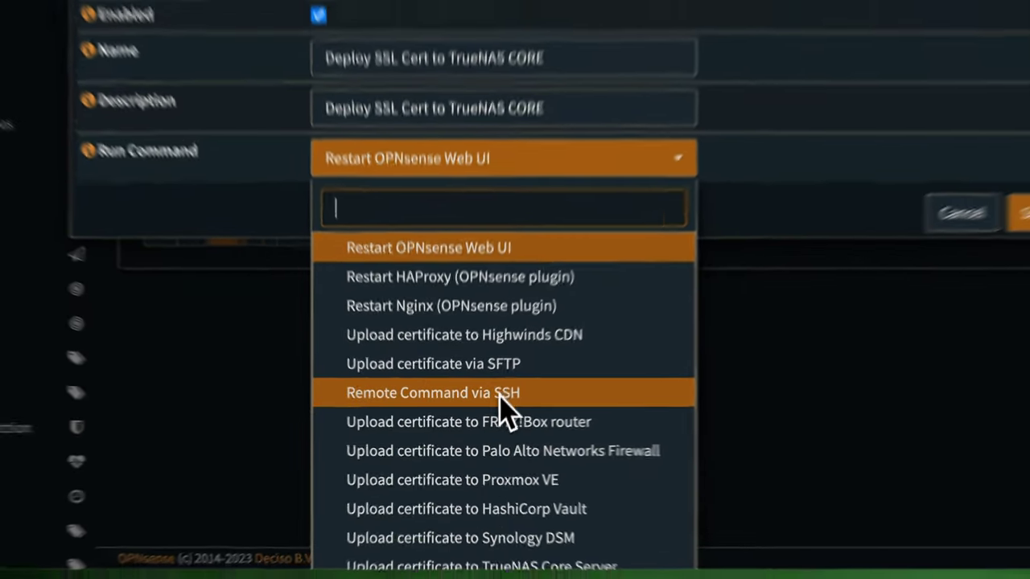
scroll(507, 555, "down", 1)
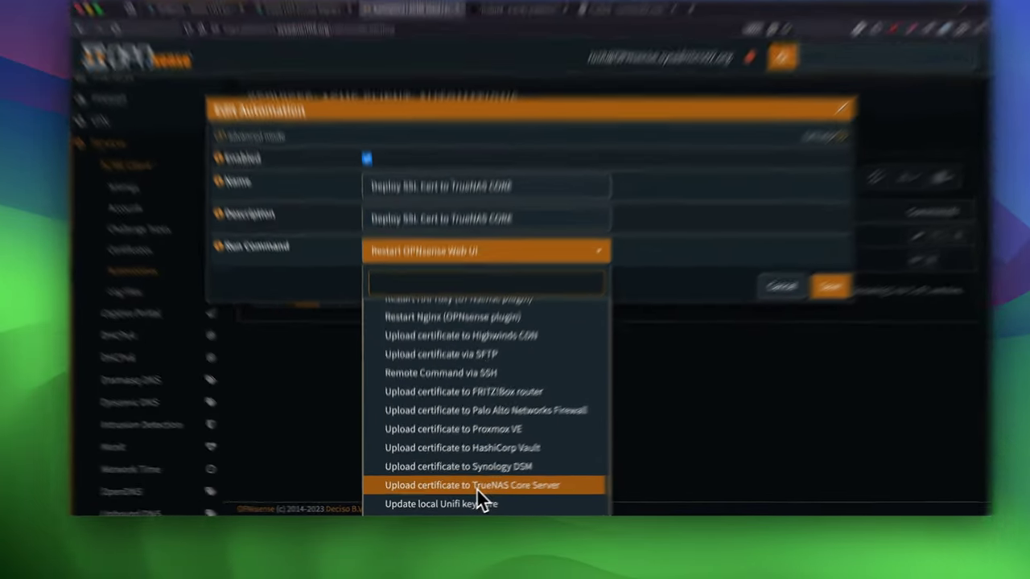
left_click(477, 485)
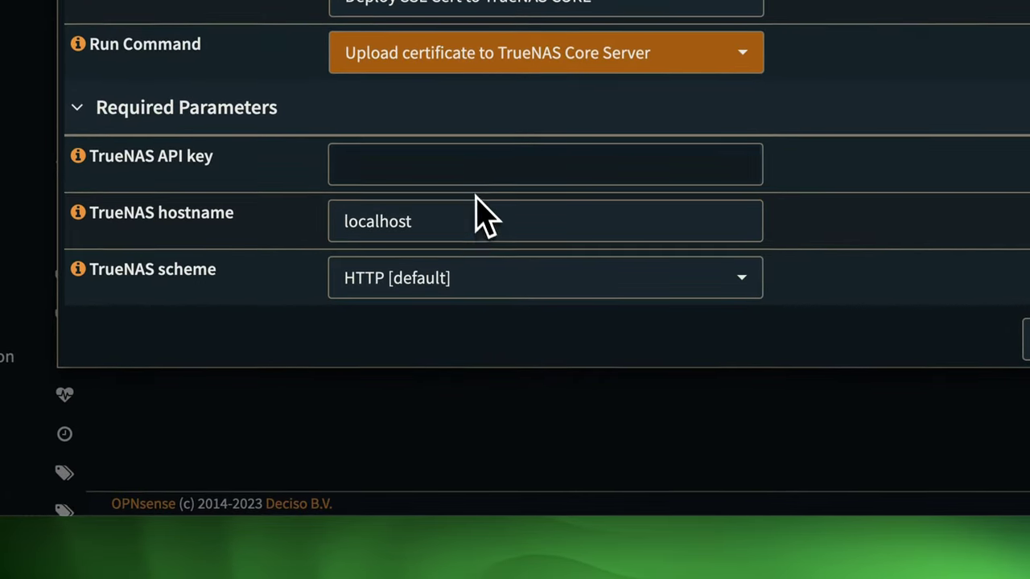
Set the automation's TrueNAS hostname to truenas.sysadmin102.org and its scheme to HTTPS.
left_click(435, 173)
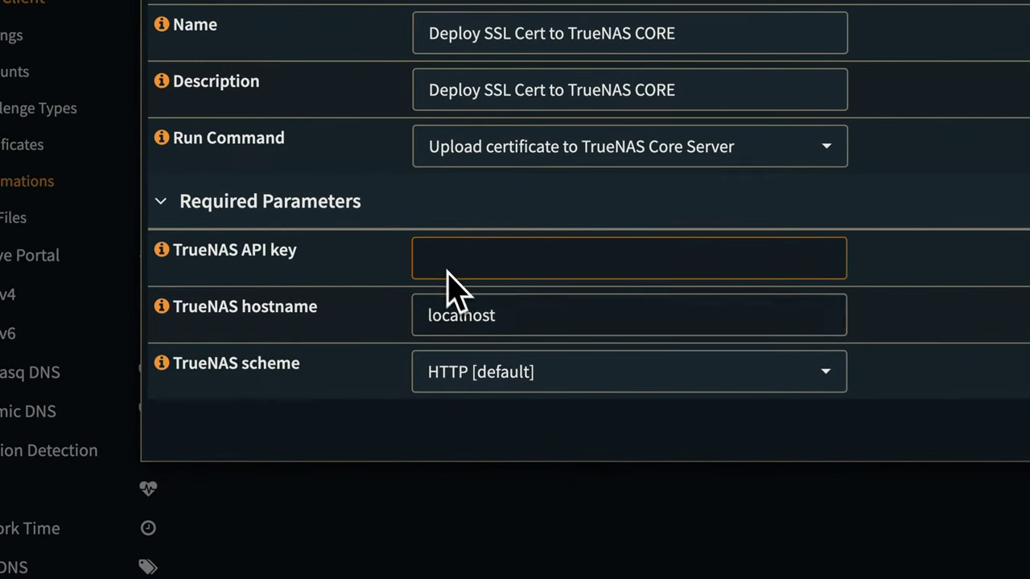
double_click(491, 317)
type("truen")
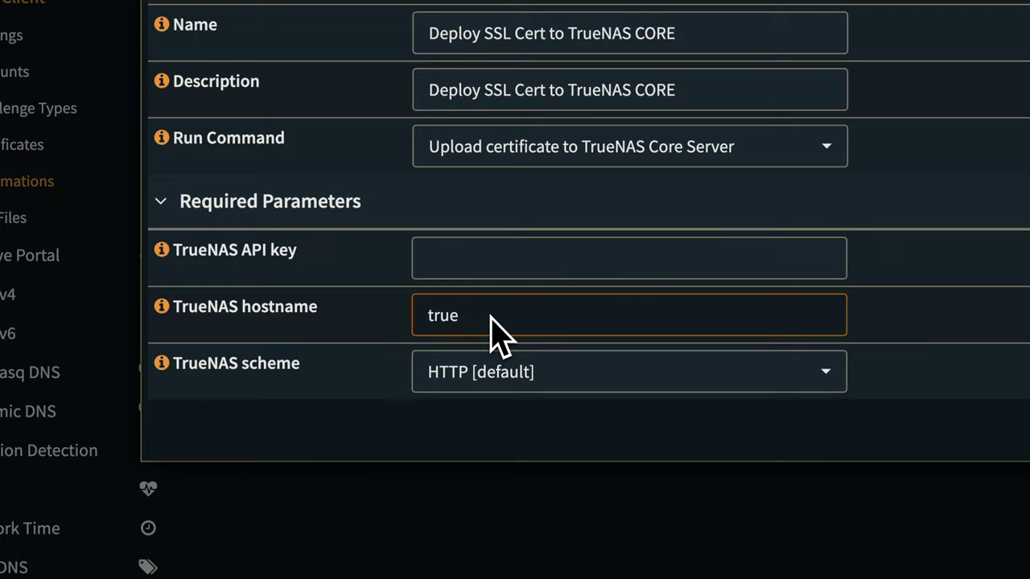
type("as.sysadmi")
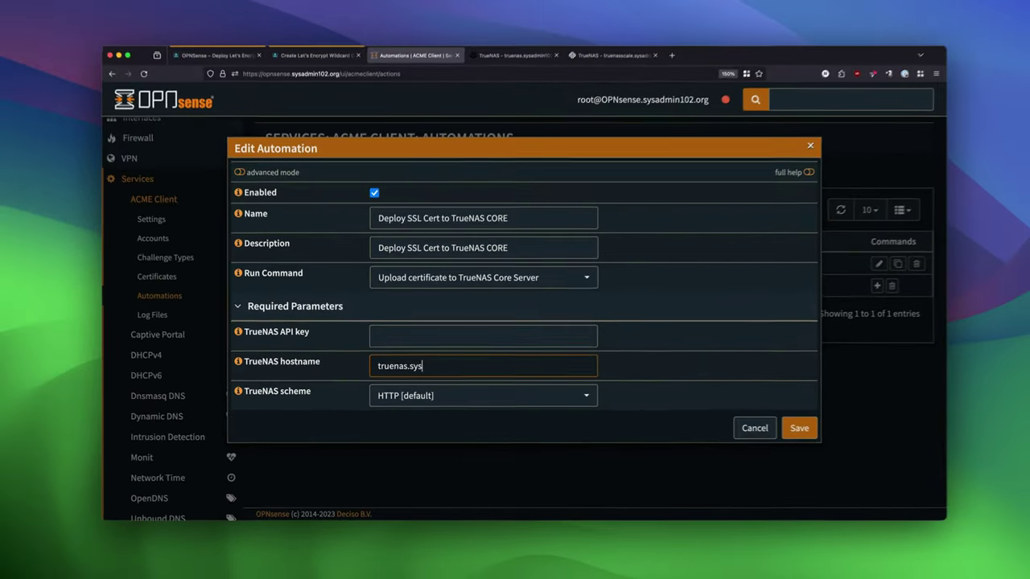
type("n102")
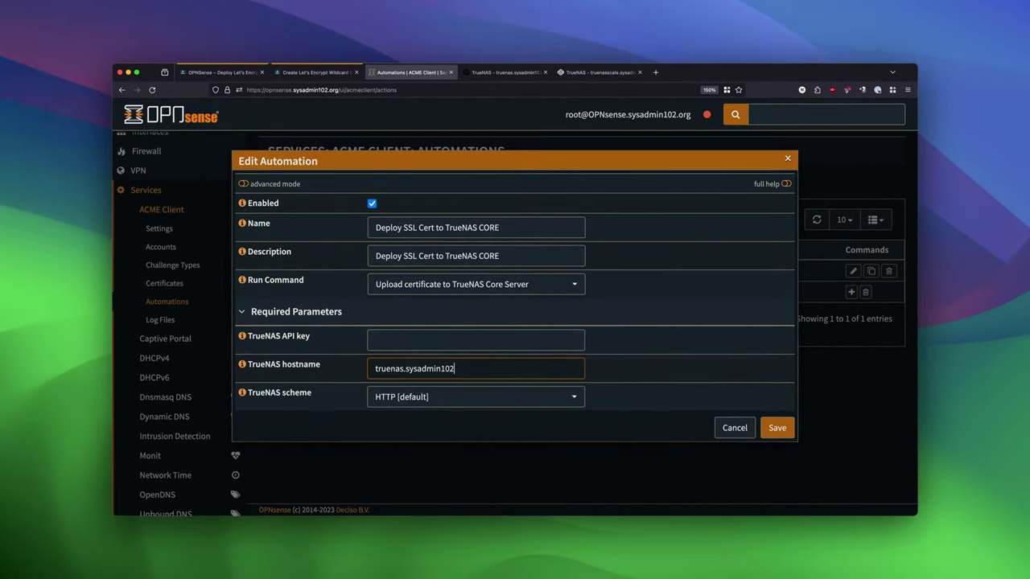
type(".org")
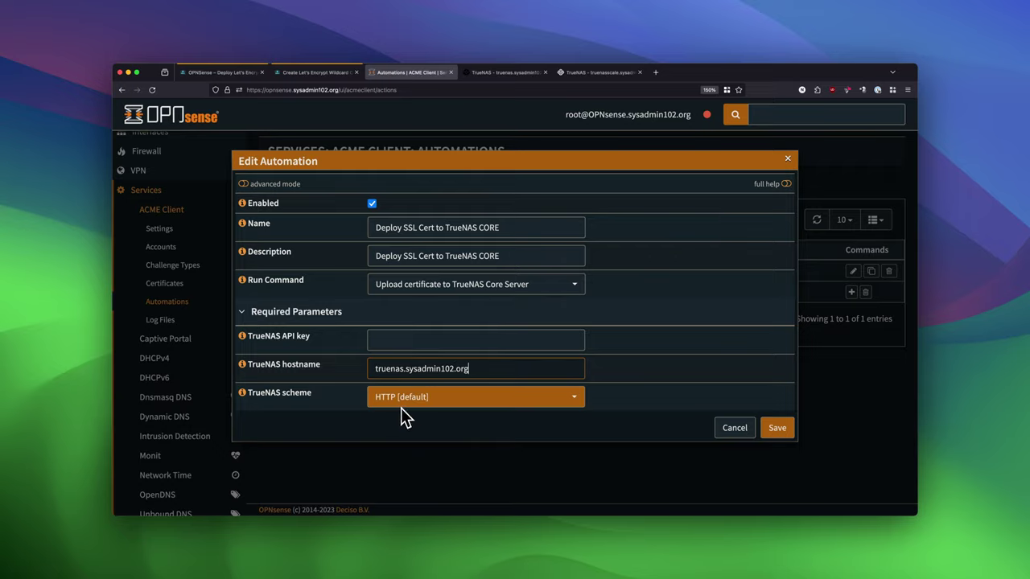
left_click(401, 407)
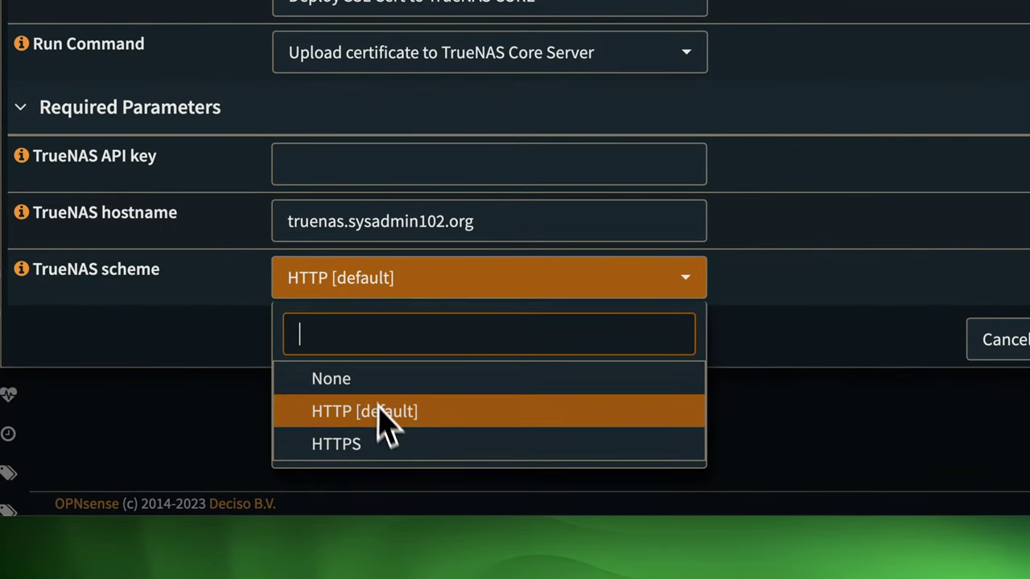
left_click(378, 448)
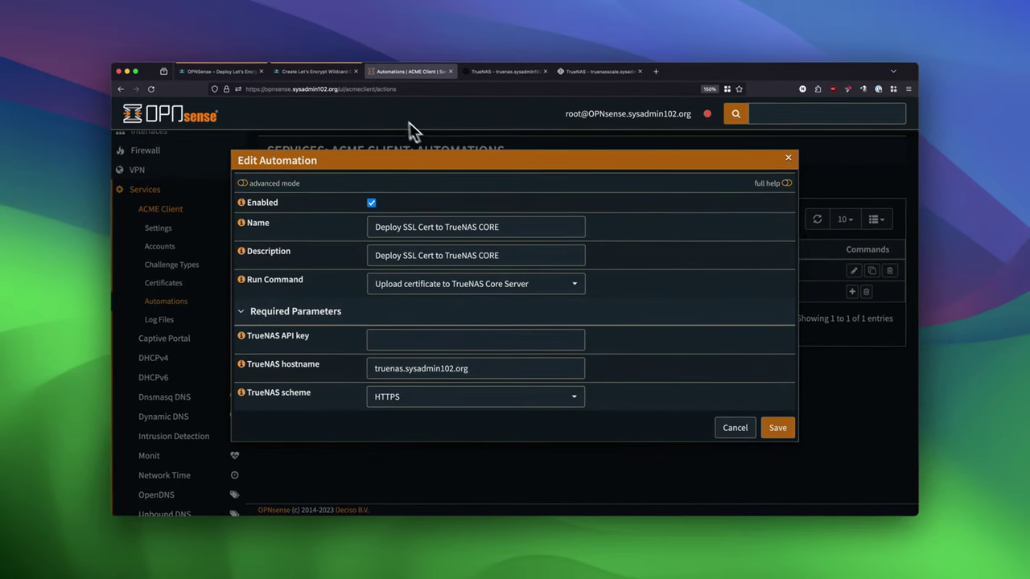
Switch to the TrueNAS CORE web interface, view its general system settings, and open the API Keys page.
left_click(506, 74)
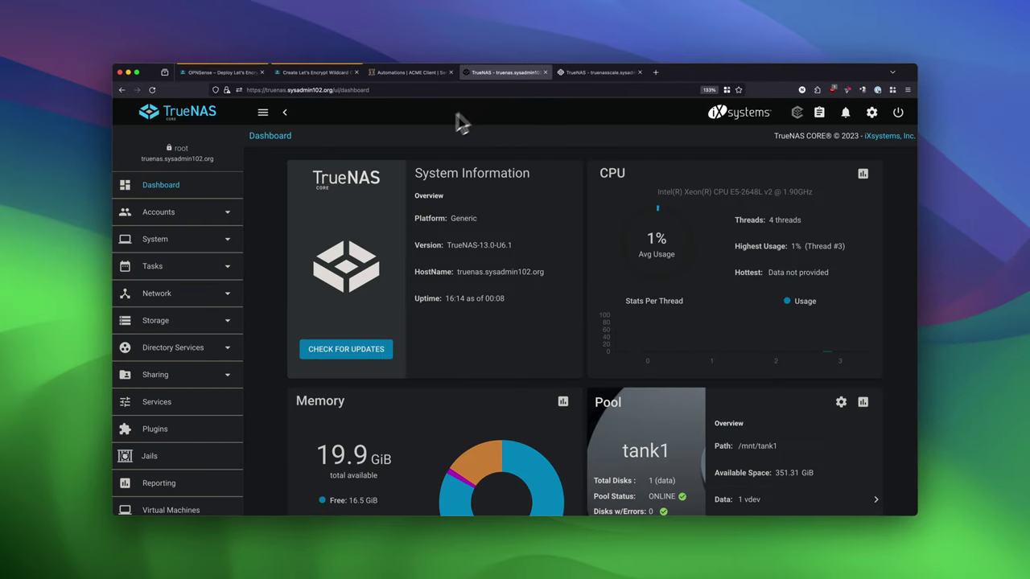
left_click(229, 243)
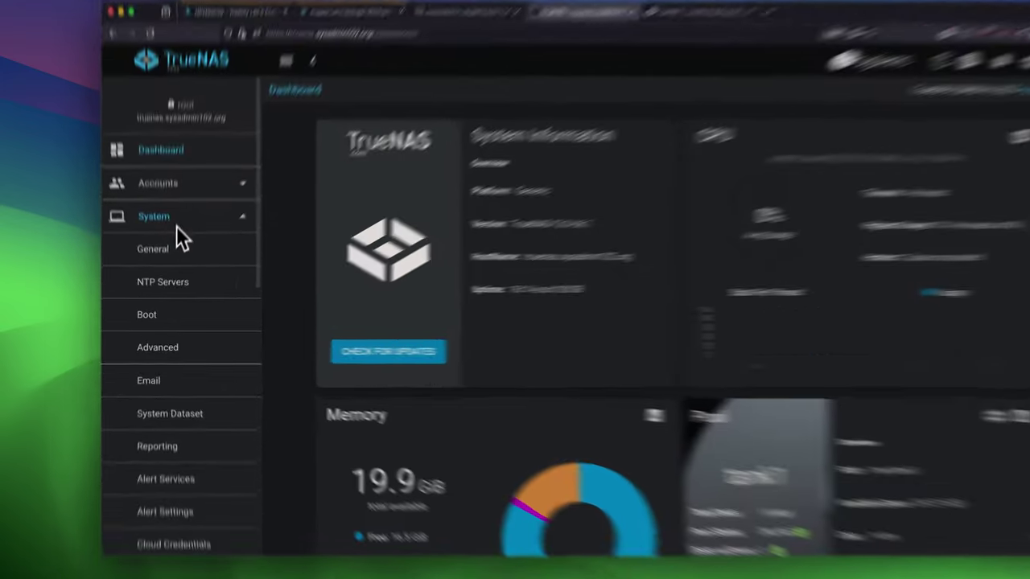
left_click(173, 259)
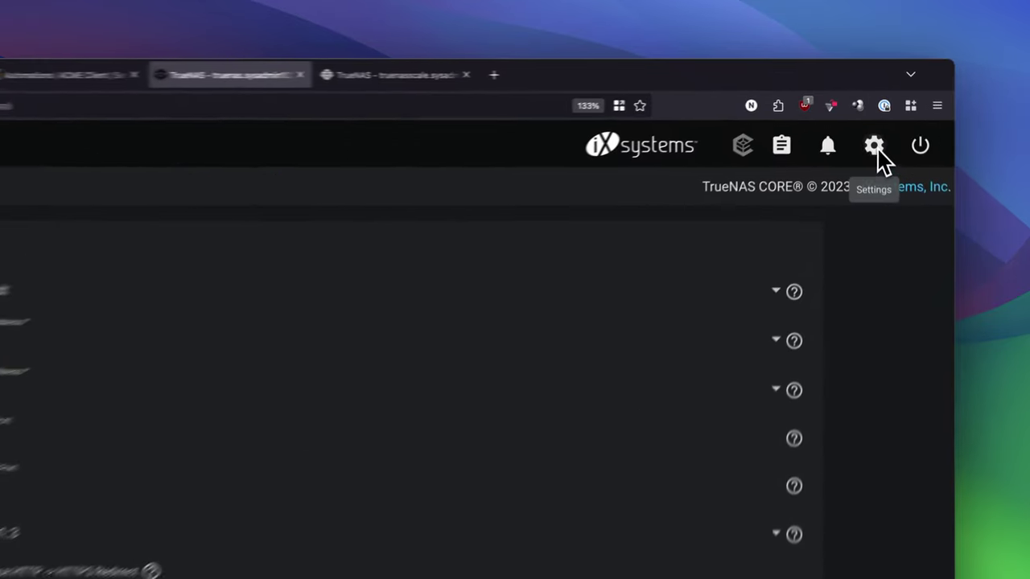
left_click(872, 112)
left_click(846, 175)
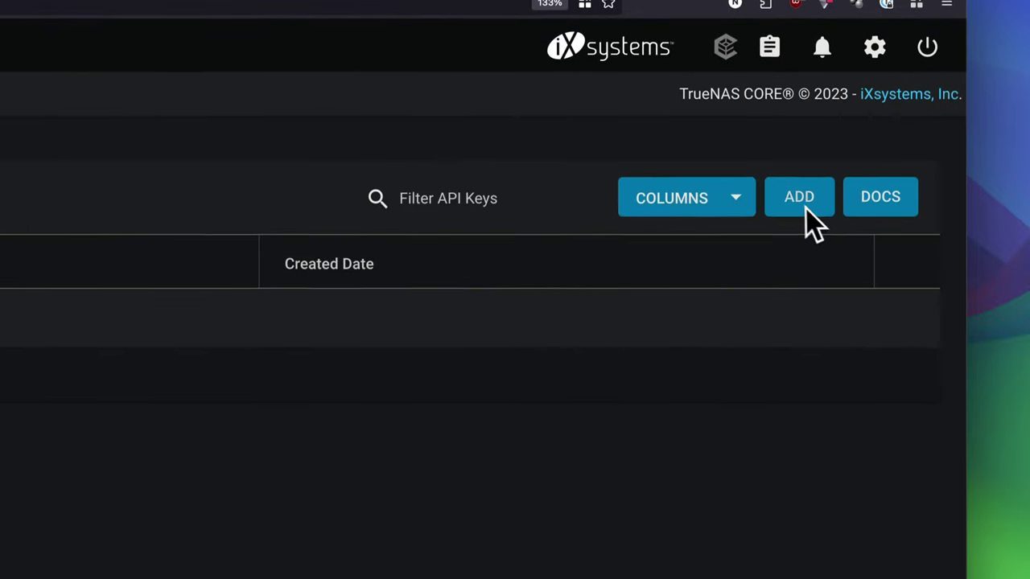
Create an API key named "Deploy SSL from OPNSense" and copy the generated key to the clipboard.
left_click(799, 198)
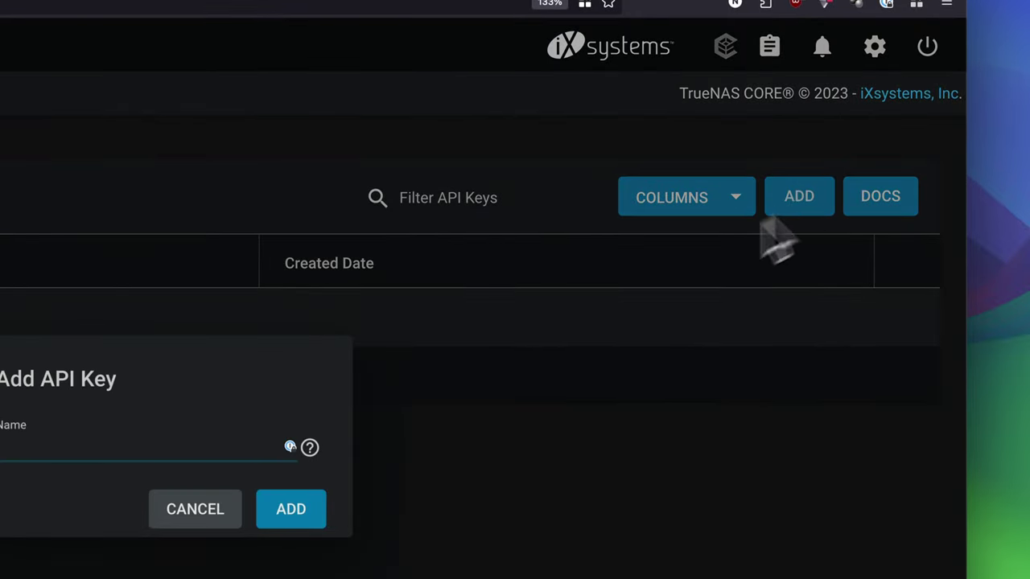
type("Deploy")
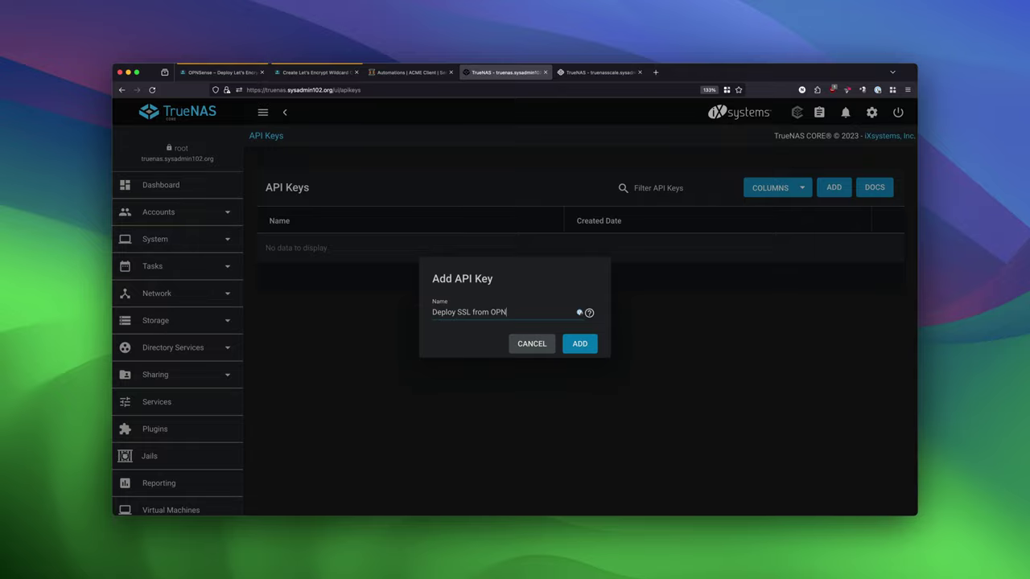
type(" SSL from OPNSense")
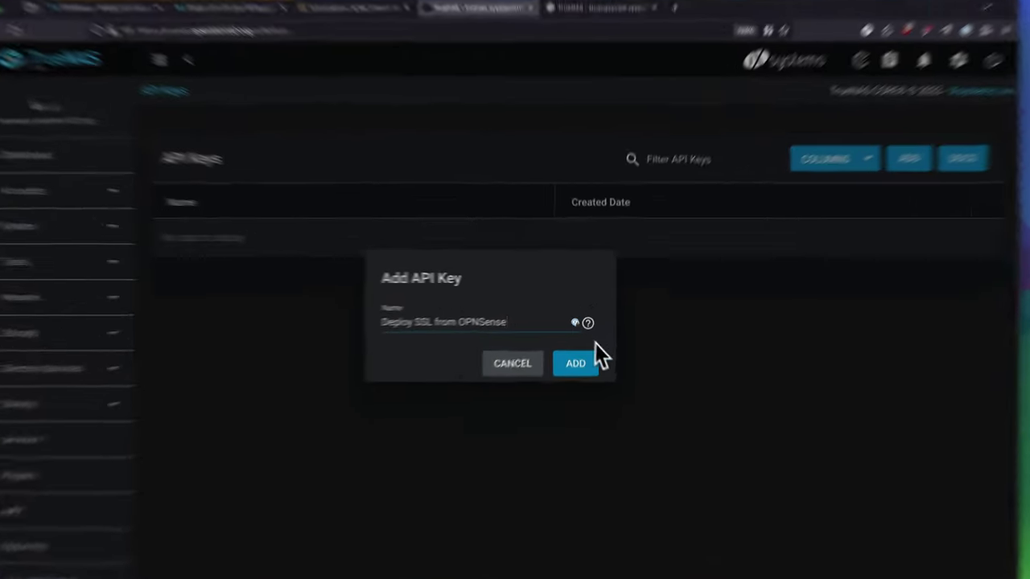
left_click(589, 346)
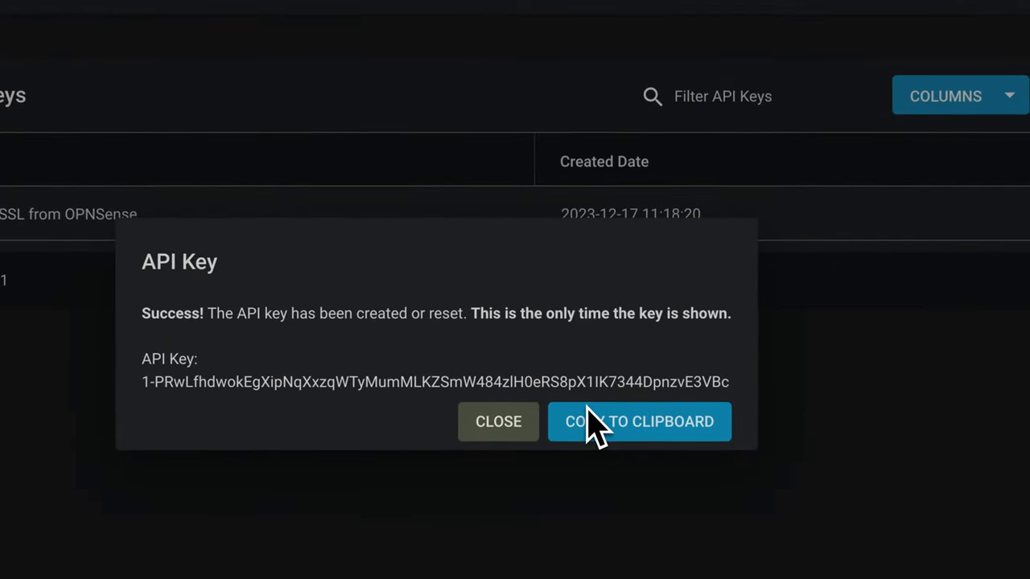
left_click(567, 417)
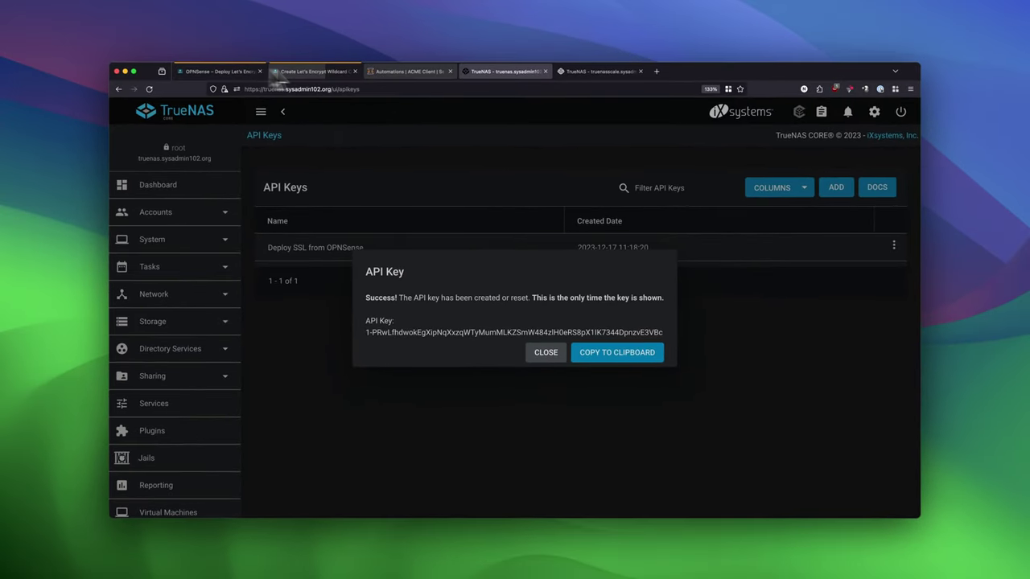
Return to the OPNsense automation, paste the copied key as the TrueNAS API key, and save the automation.
left_click(394, 73)
left_click(429, 341)
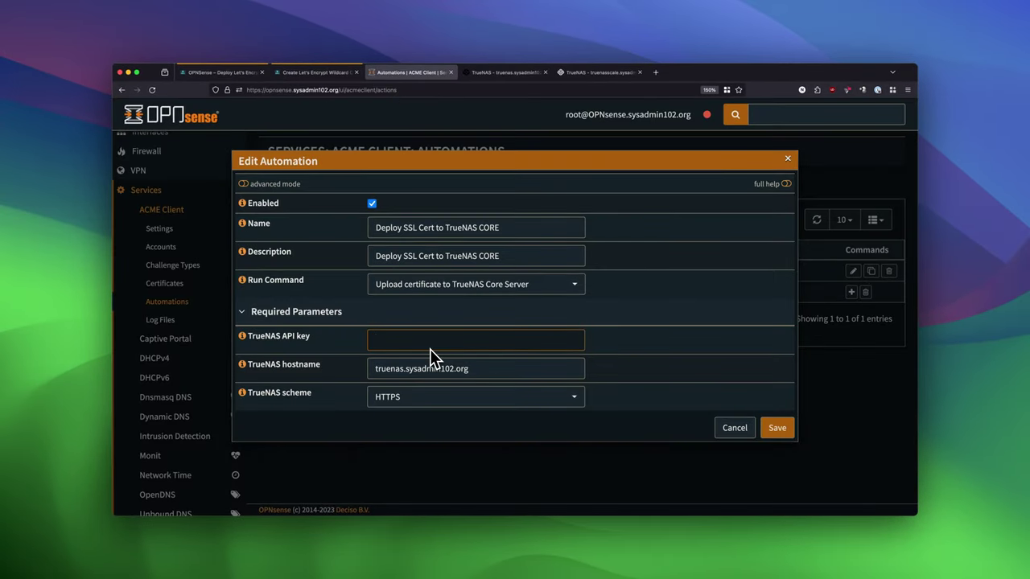
key("super+v")
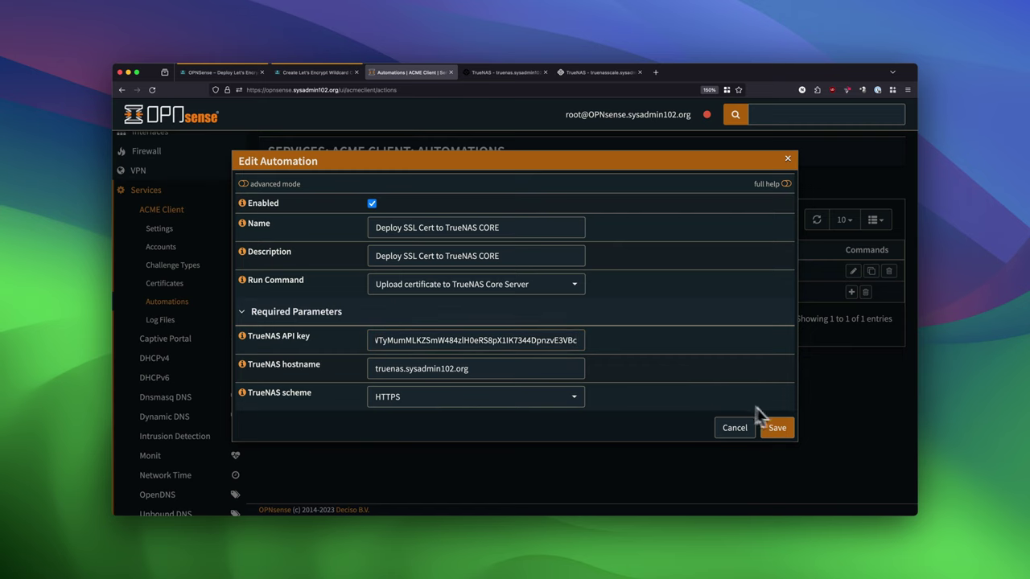
left_click(777, 428)
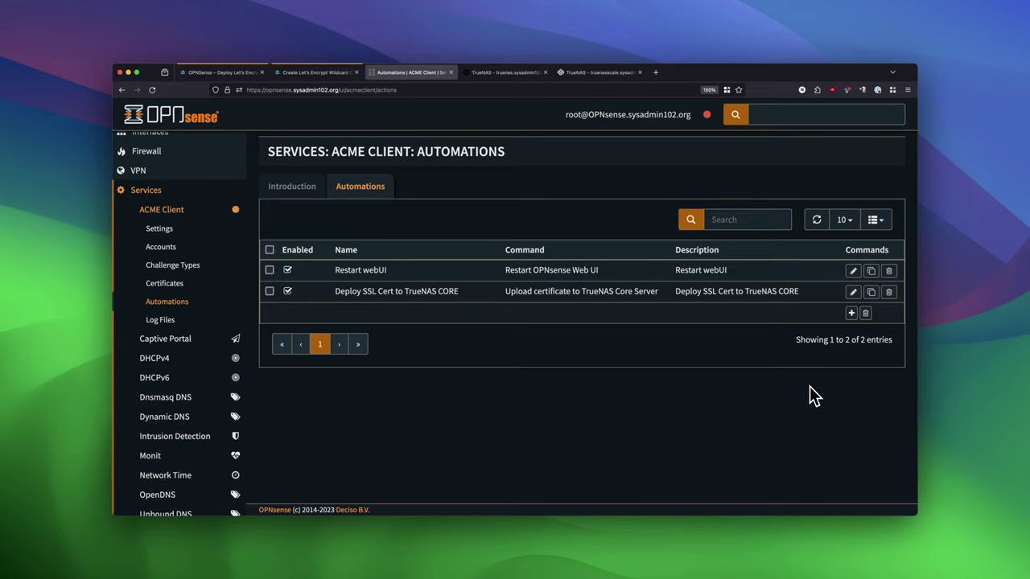
Add a new automation with "Deploy SSL Cert to TrueNAS SCALE" as both its name and description.
left_click(851, 313)
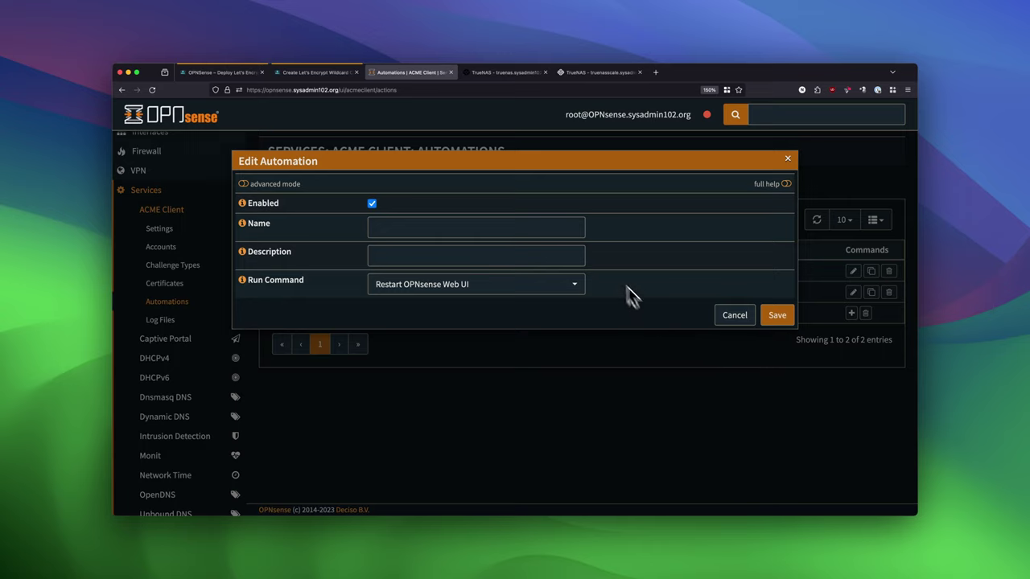
left_click(574, 235)
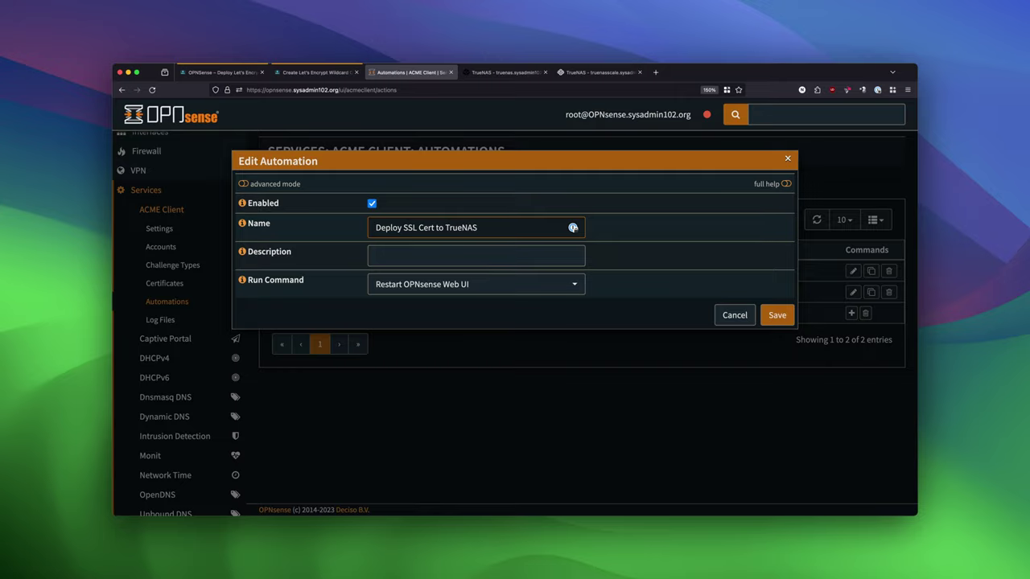
type("SCALE")
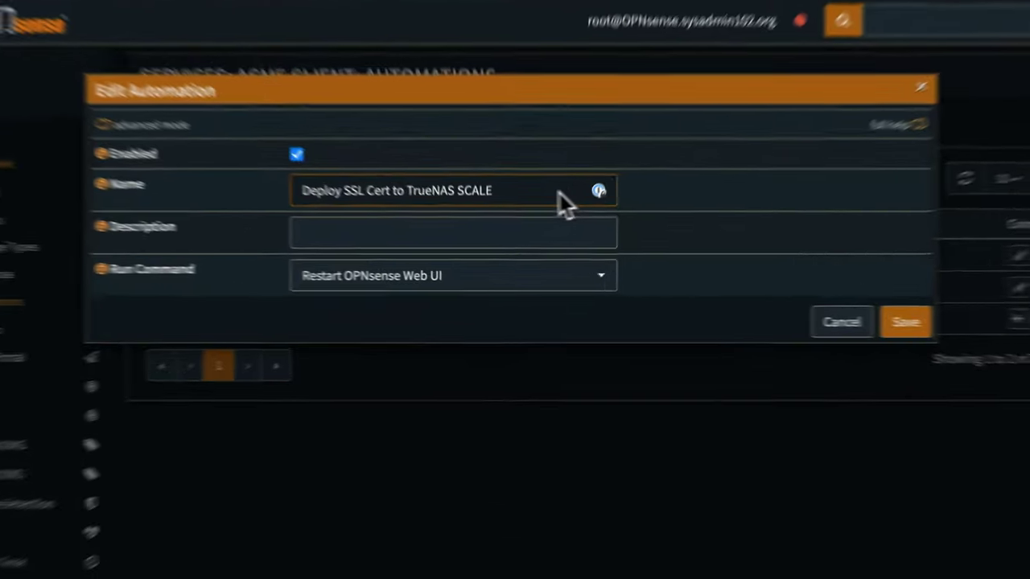
triple_click(504, 229)
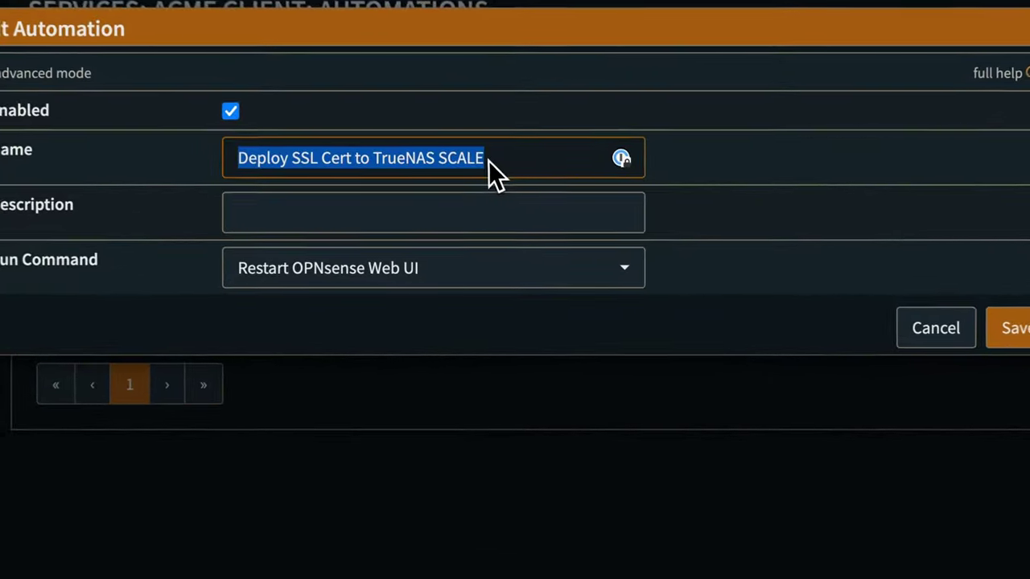
key("ctrl+c")
left_click(444, 216)
key("ctrl+v")
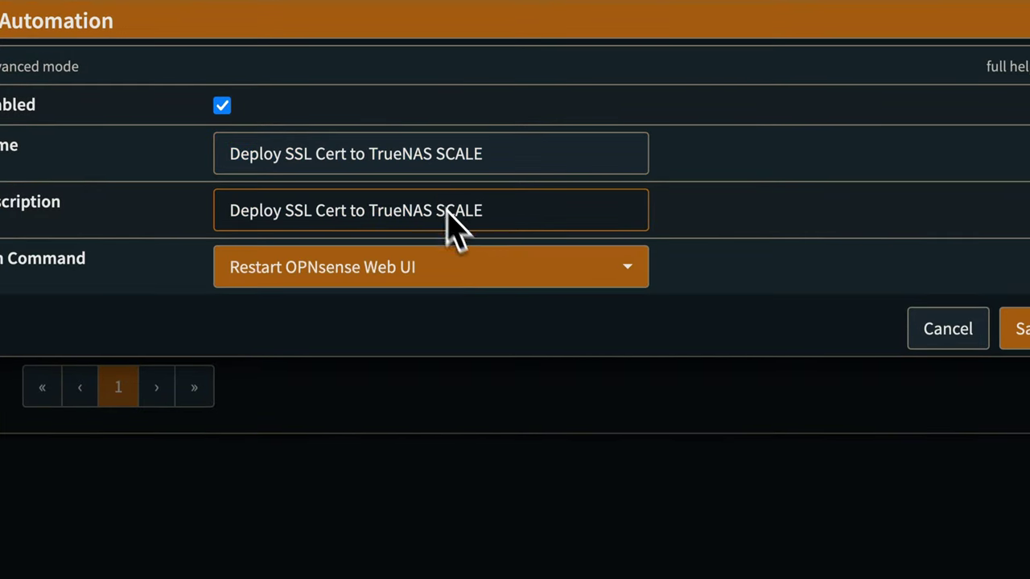
Set the new automation's run command to Upload certificate to TrueNAS Core Server.
left_click(485, 274)
scroll(454, 281, "down", 1)
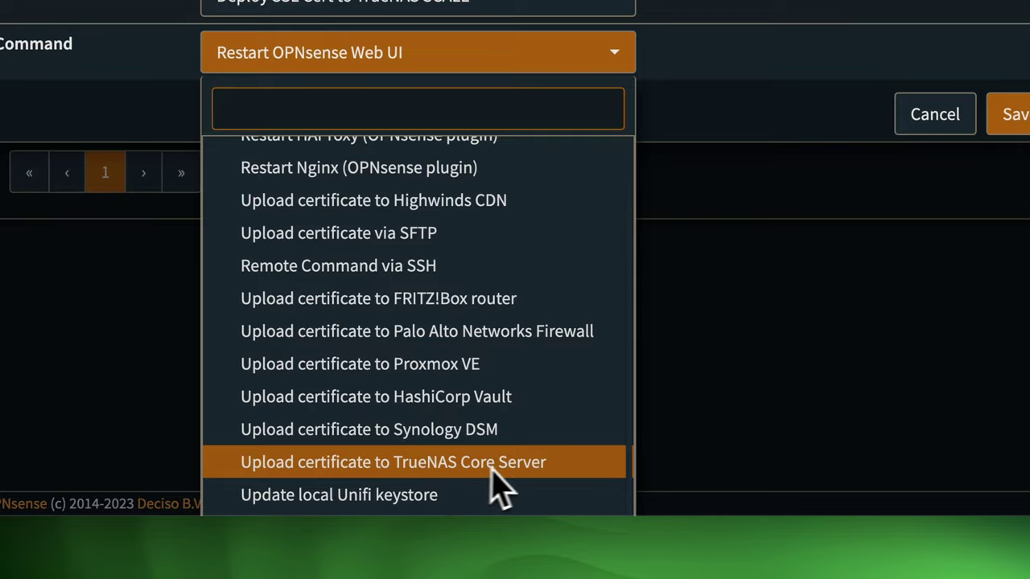
left_click(505, 473)
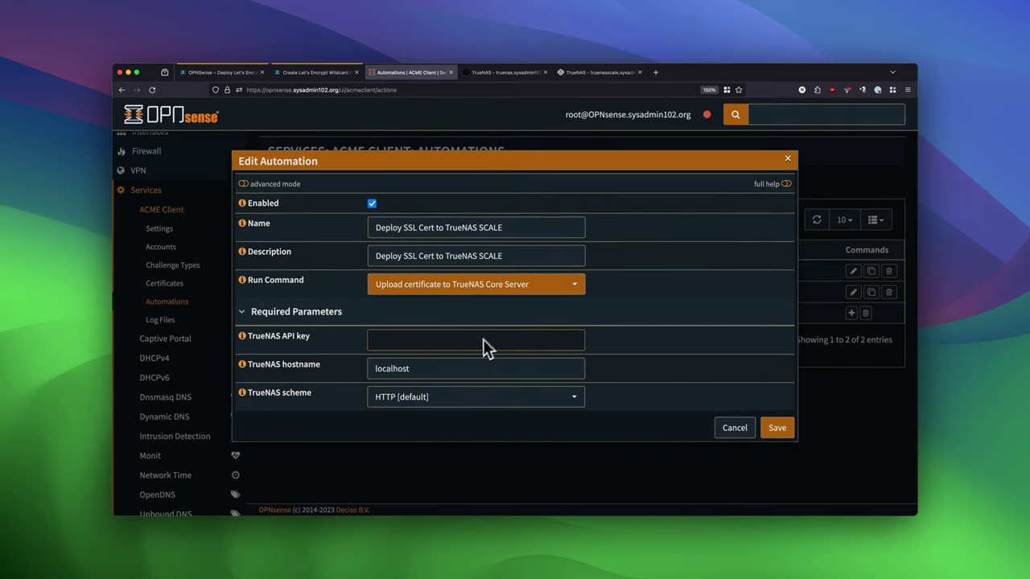
Copy the TrueNAS SCALE address, set the automation's TrueNAS hostname to truenasscale.sysadmin102.org, and set its scheme to HTTPS.
left_click(582, 73)
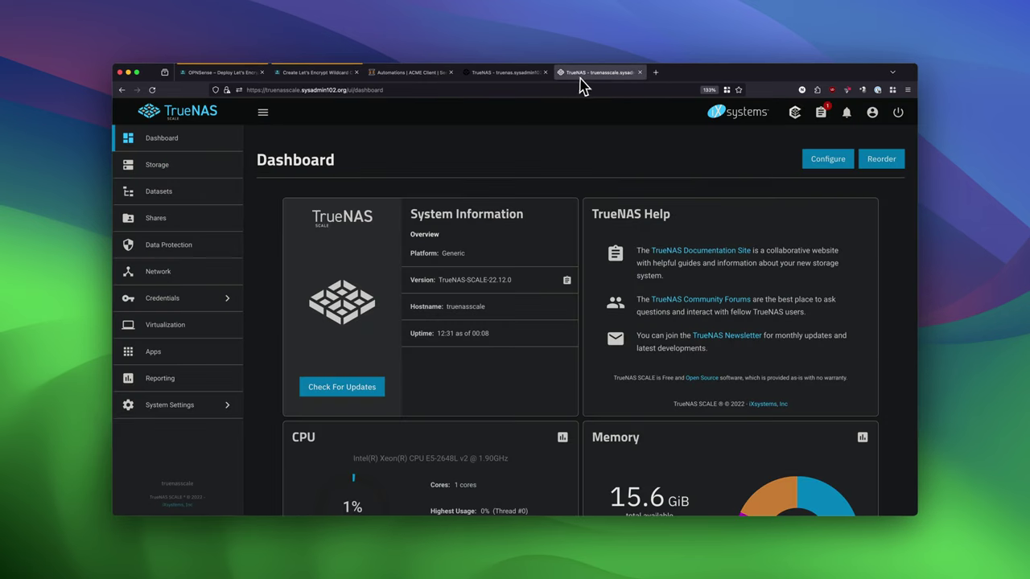
left_click_drag(348, 90, 267, 86)
left_click(519, 74)
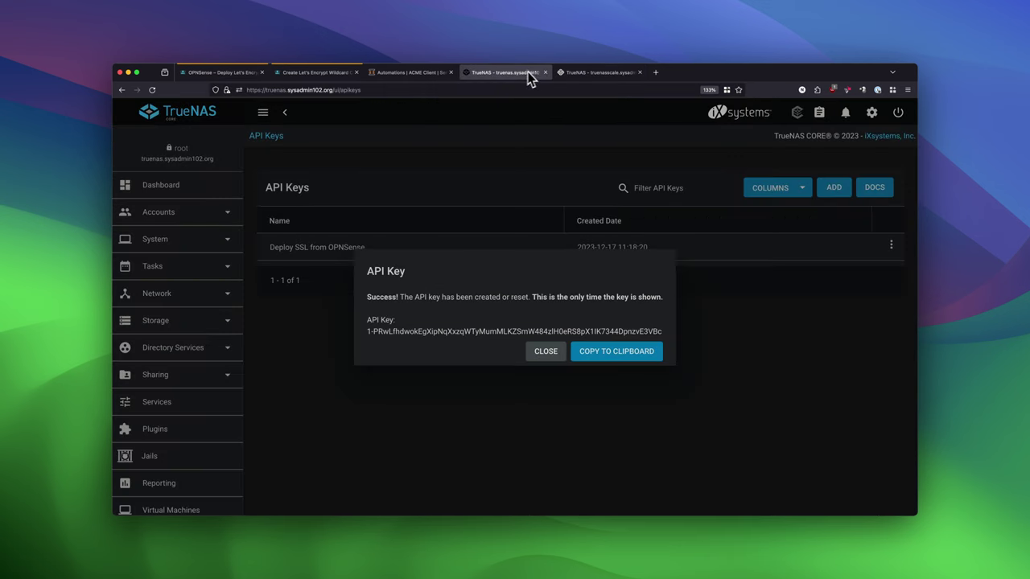
left_click(438, 76)
double_click(448, 370)
key("super+v")
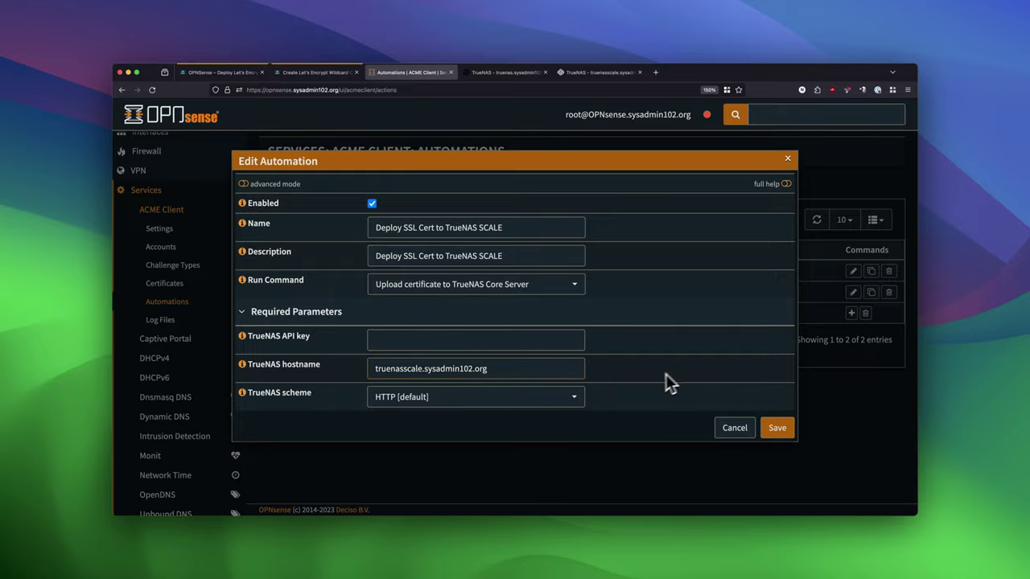
left_click(567, 397)
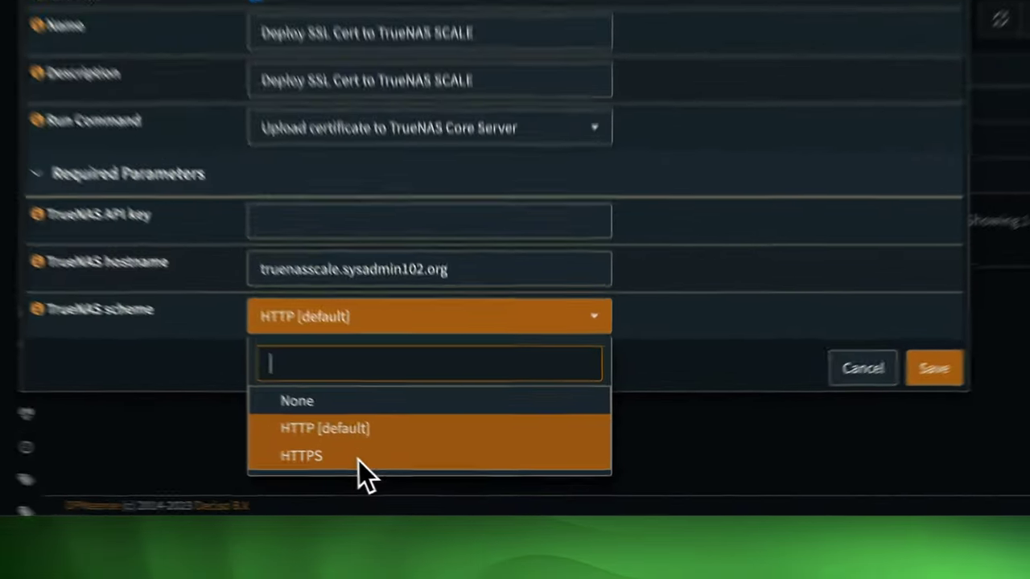
left_click(433, 479)
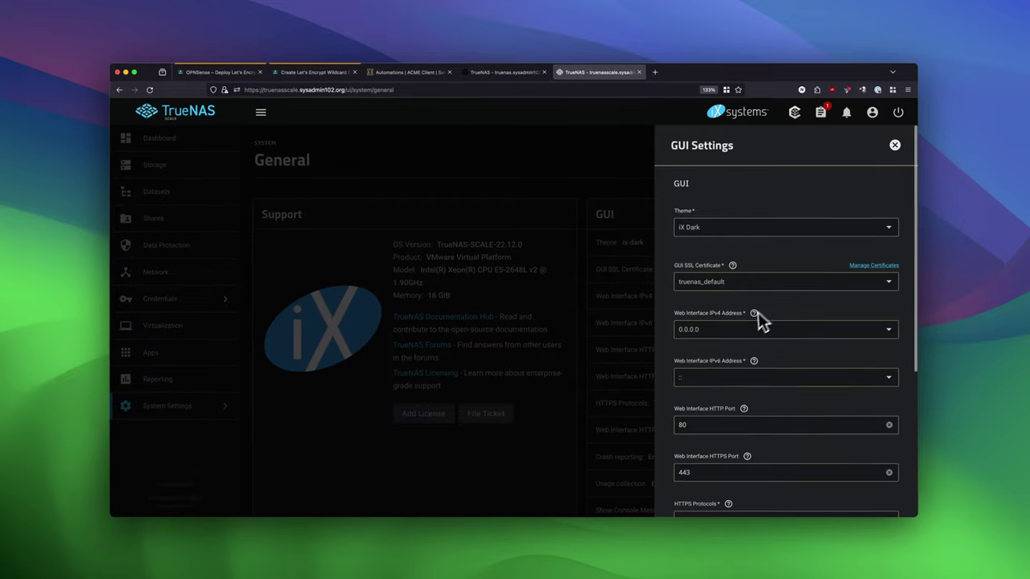
Review the GUI settings in the TrueNAS SCALE web interface, close them, and open the API Keys page.
scroll(750, 321, "down", 5)
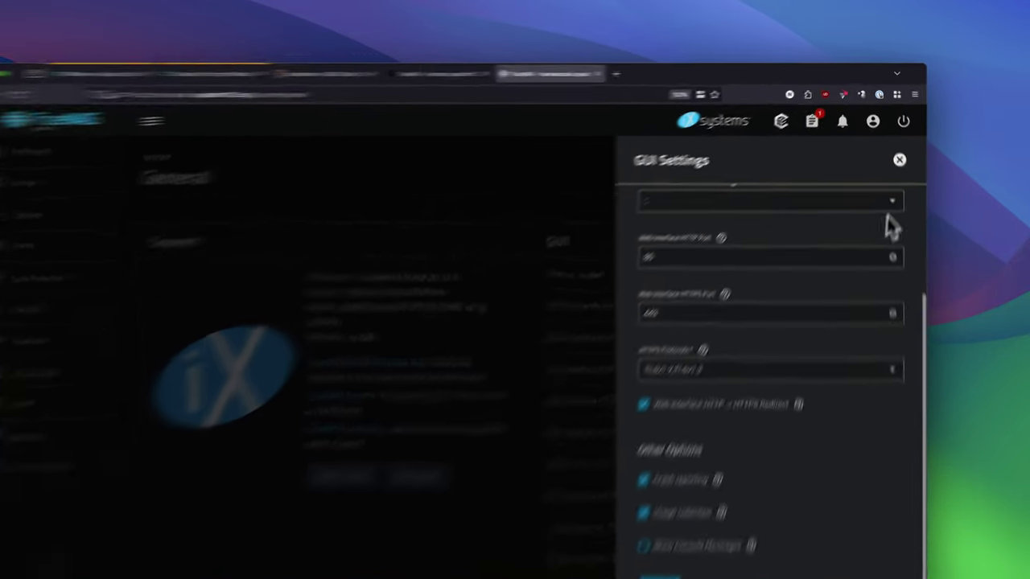
left_click(895, 146)
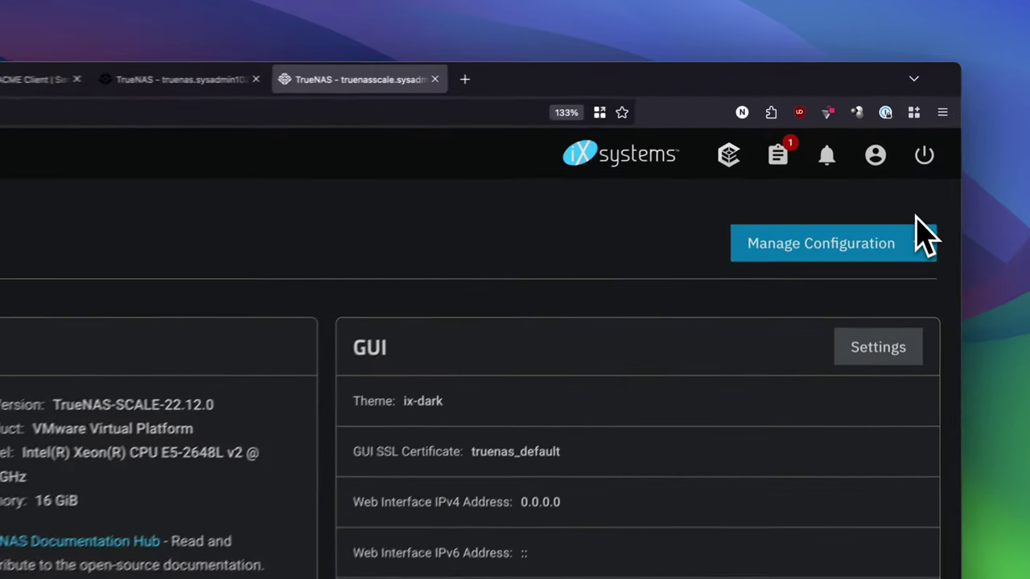
left_click(875, 159)
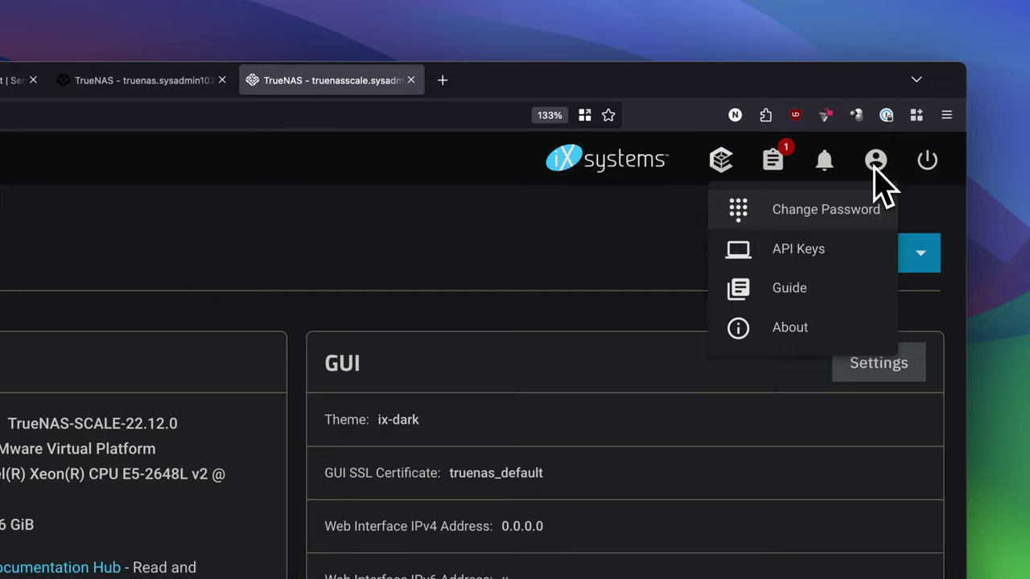
left_click(799, 251)
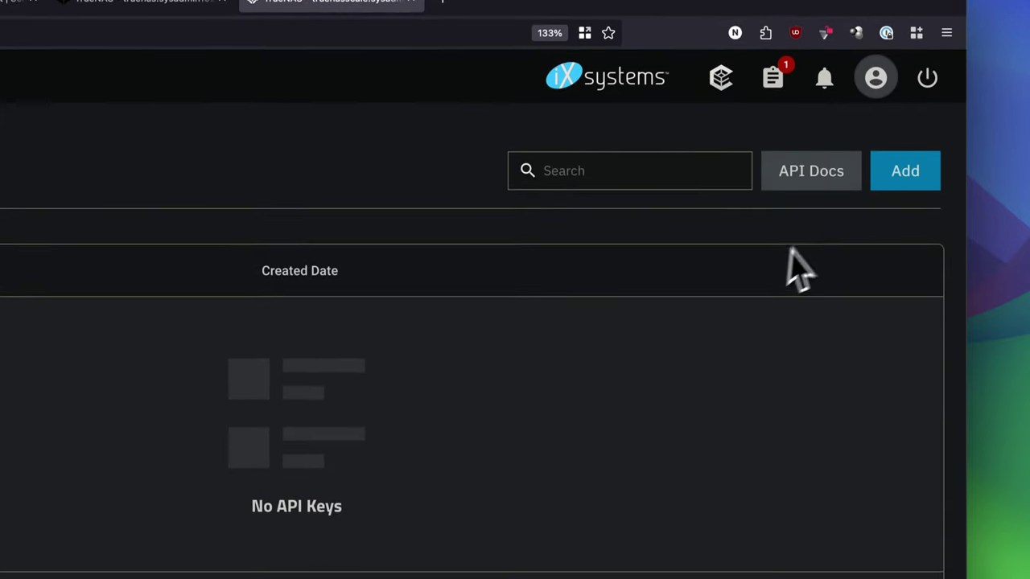
Create a TrueNAS SCALE API key named "Deploy SSL from OPNSense" and copy the generated key to the clipboard.
left_click(909, 256)
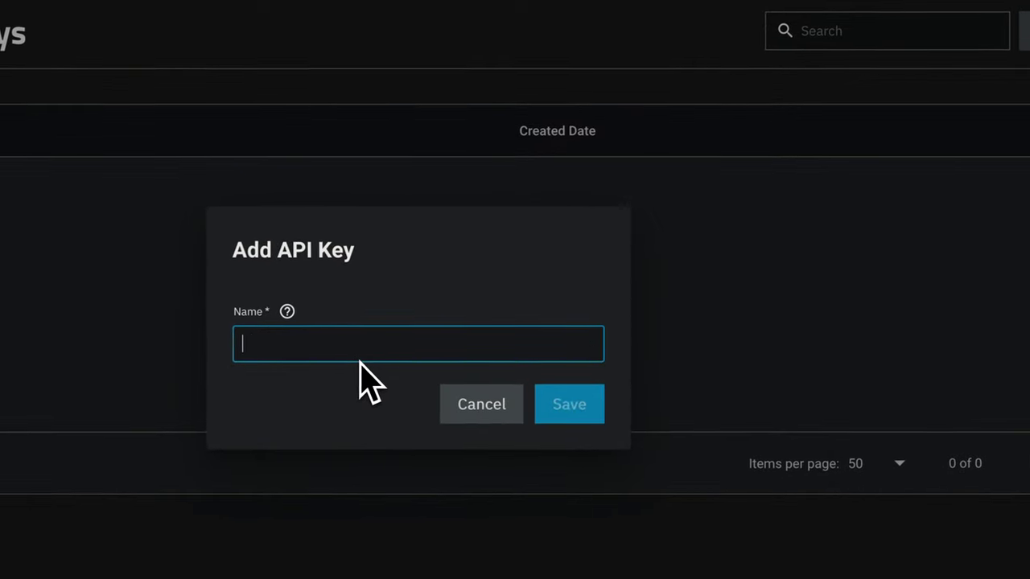
type("Deploy SSL from OPNSense")
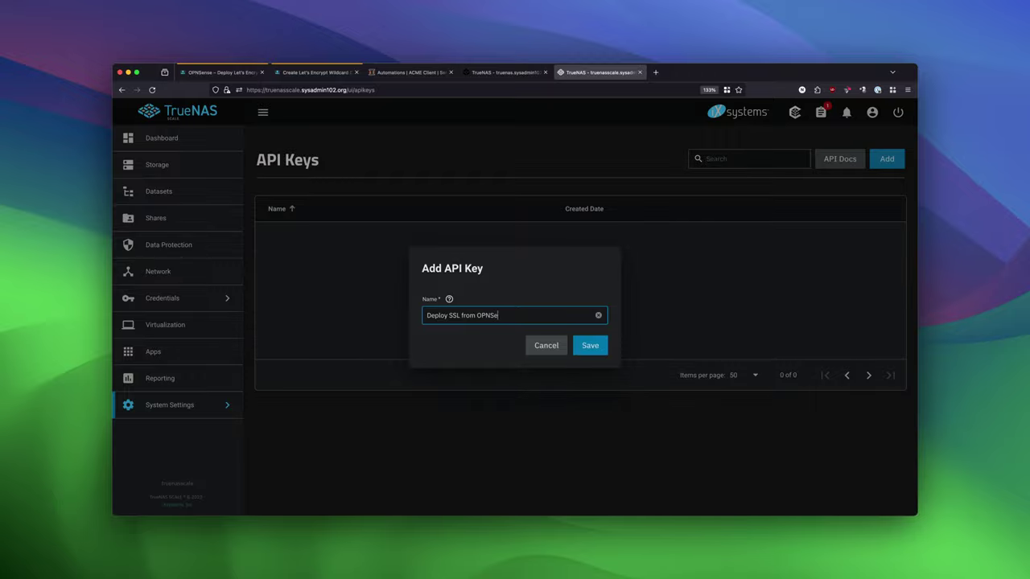
left_click(590, 345)
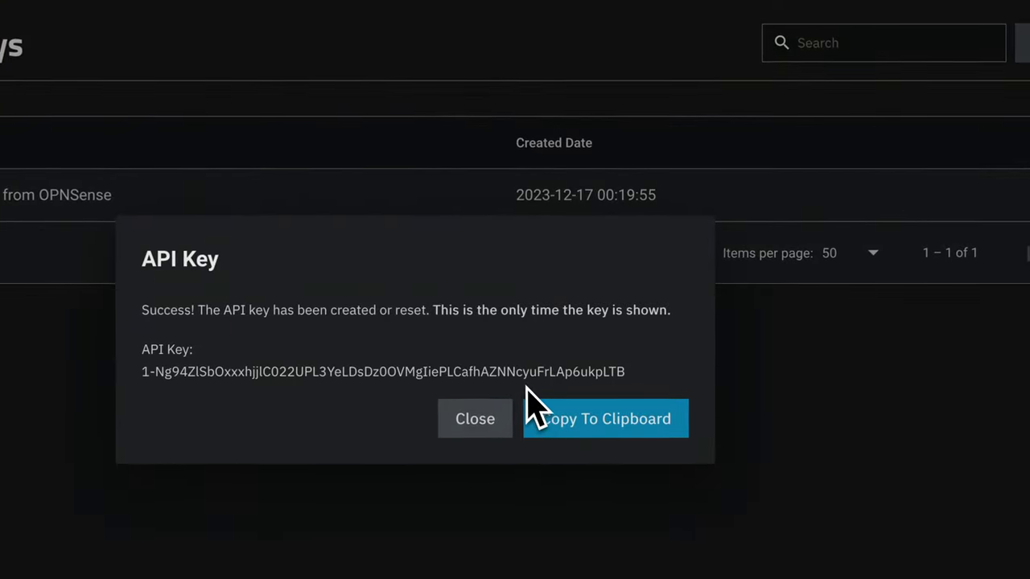
left_click(613, 434)
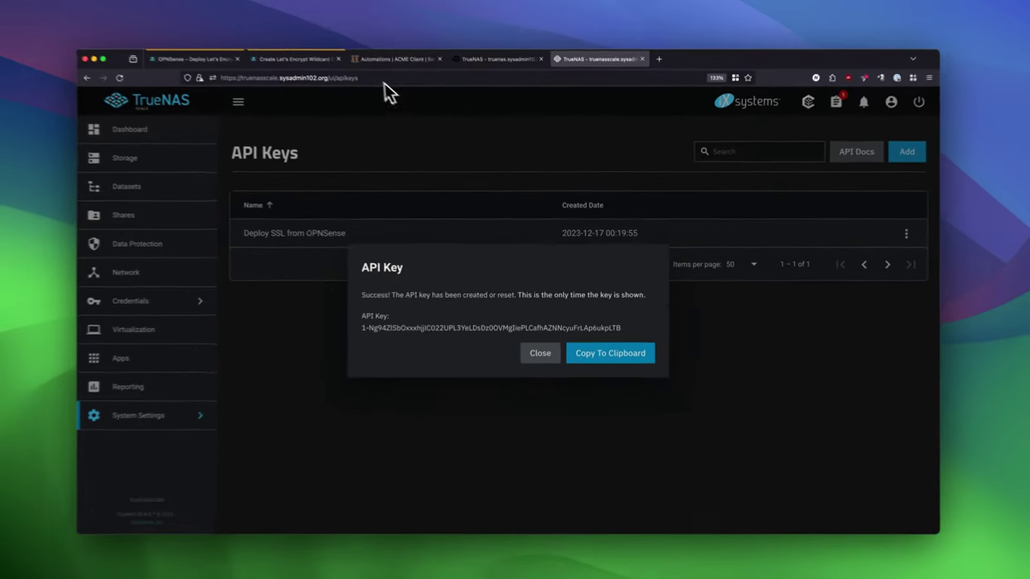
Switch back to OPNsense, paste the copied TrueNAS SCALE key as the TrueNAS API key, and save the automation.
left_click(397, 58)
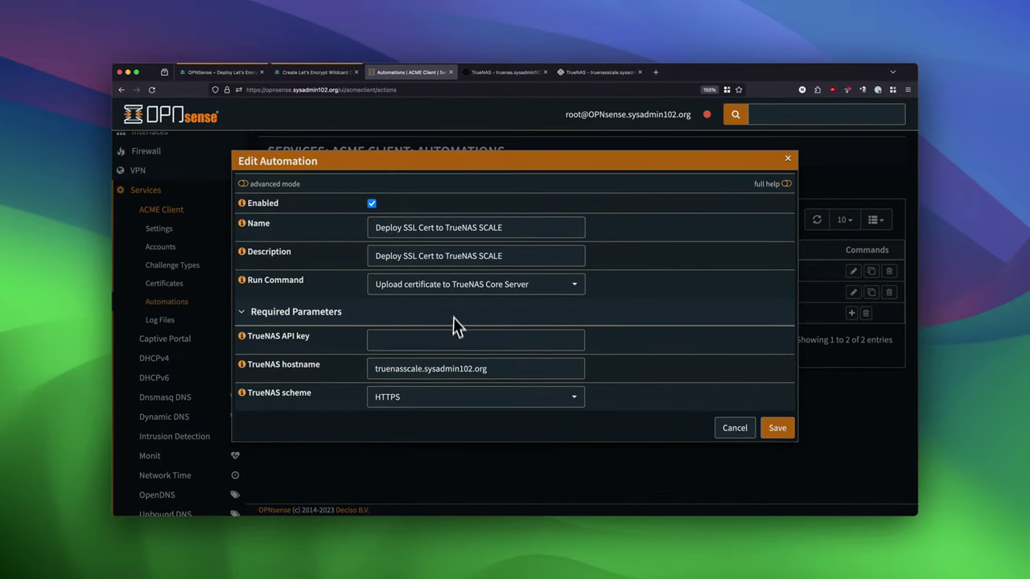
left_click(454, 346)
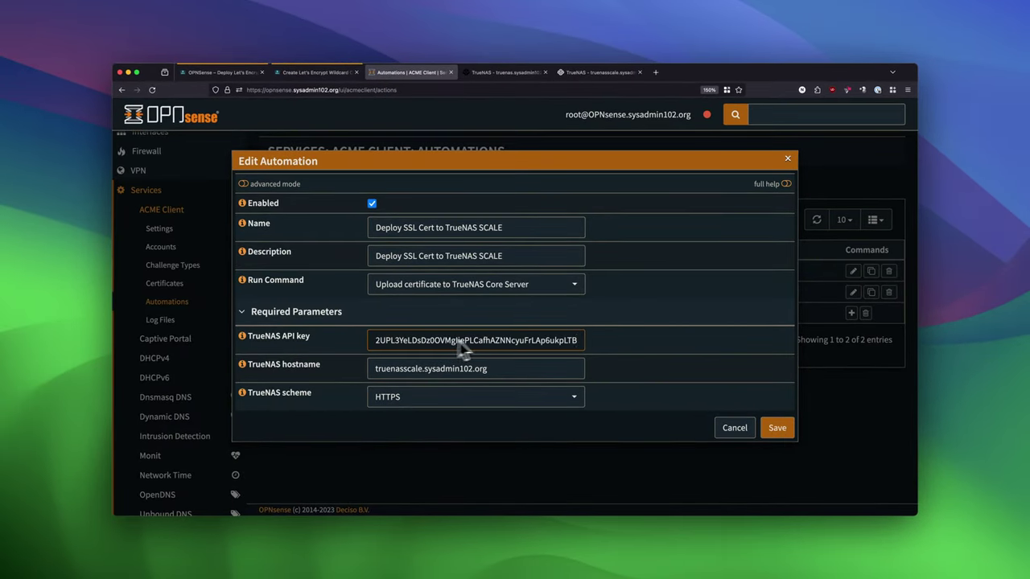
left_click(783, 436)
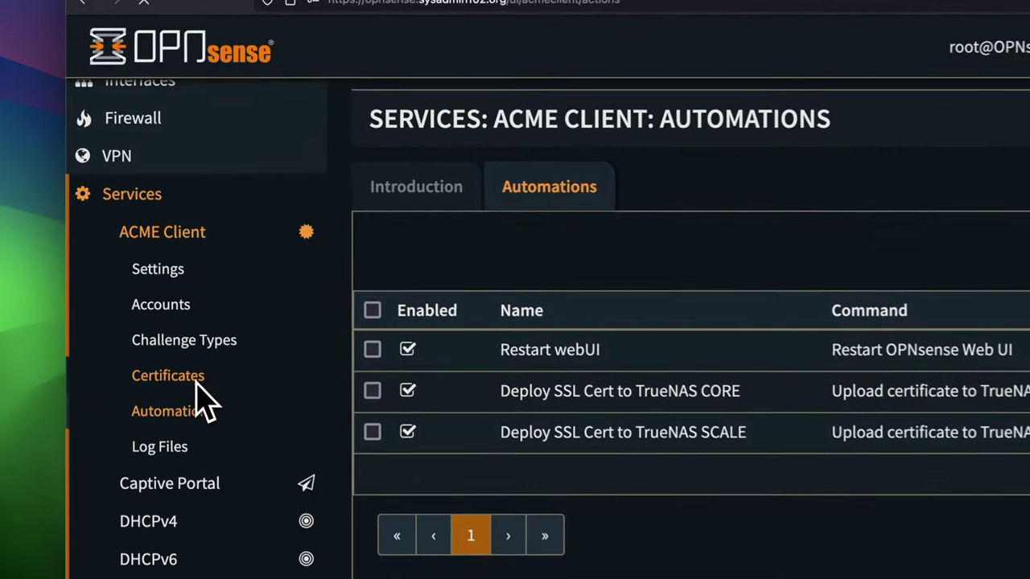
Edit the sysadmin102.org ACME certificate to add the Deploy SSL Cert to TrueNAS CORE and Deploy SSL Cert to TrueNAS SCALE automations, and save it.
left_click(181, 286)
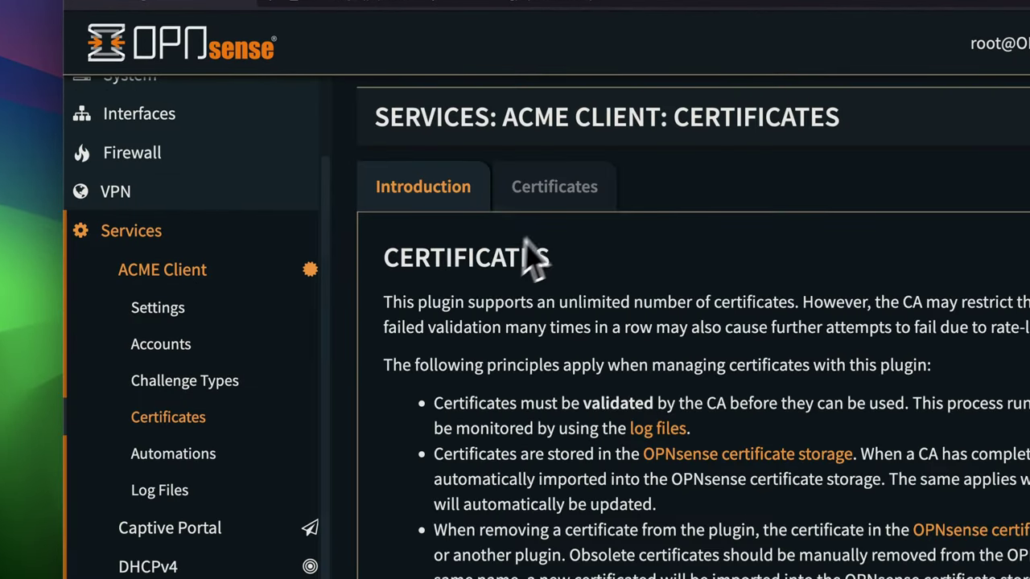
left_click(578, 216)
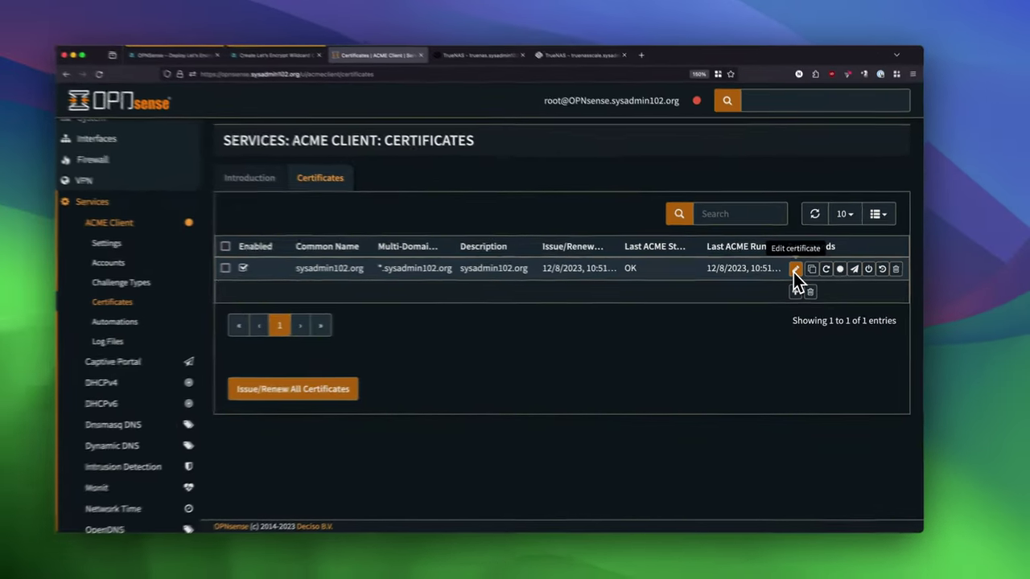
left_click(795, 271)
scroll(686, 369, "down", 5)
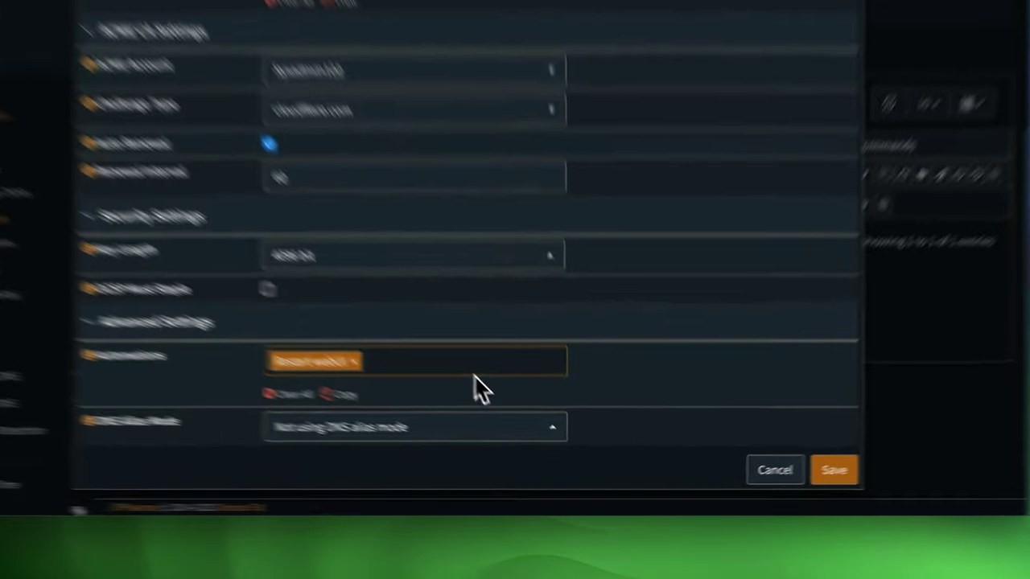
left_click(523, 393)
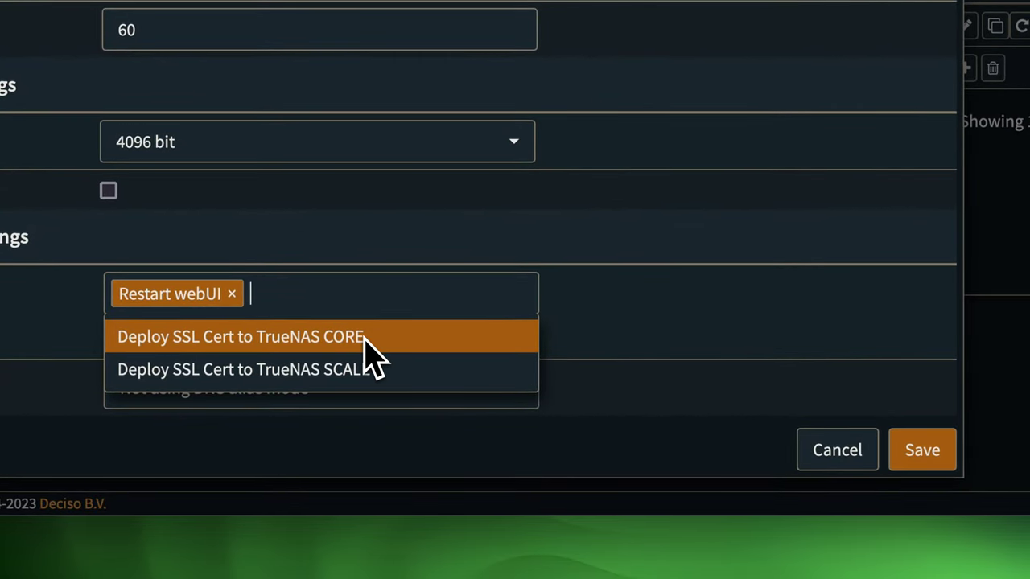
left_click(366, 338)
left_click(368, 337)
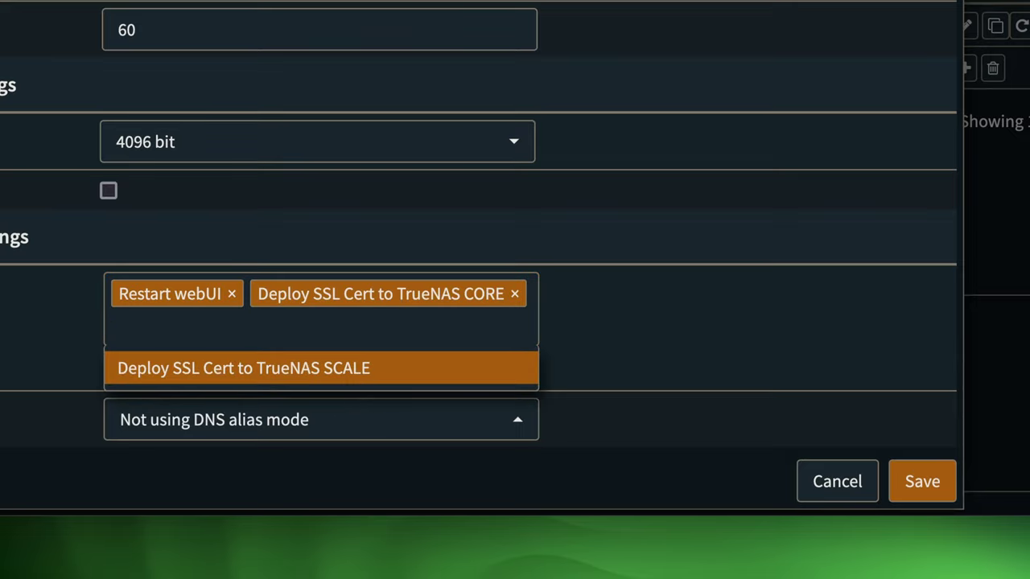
left_click(353, 371)
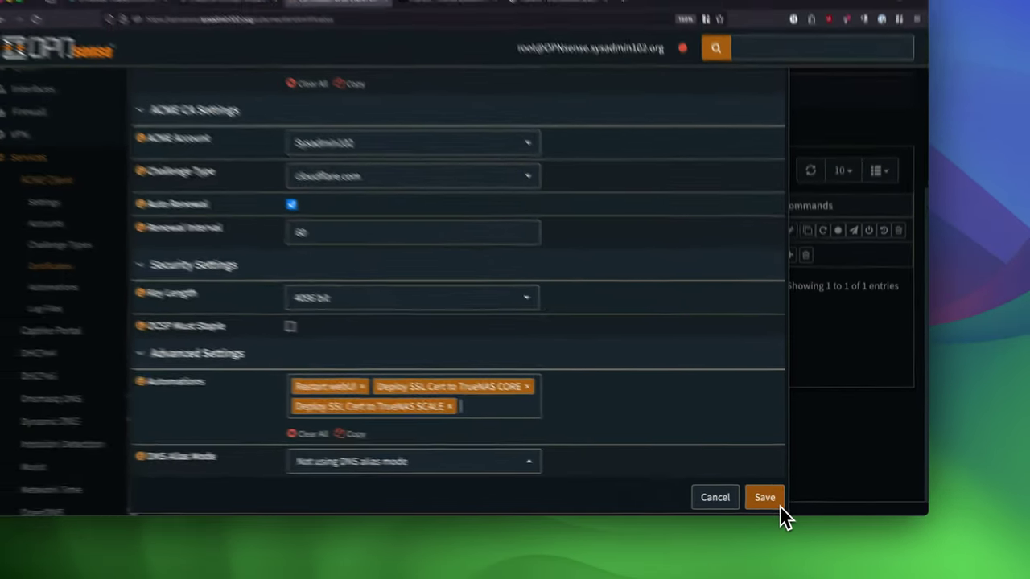
left_click(768, 499)
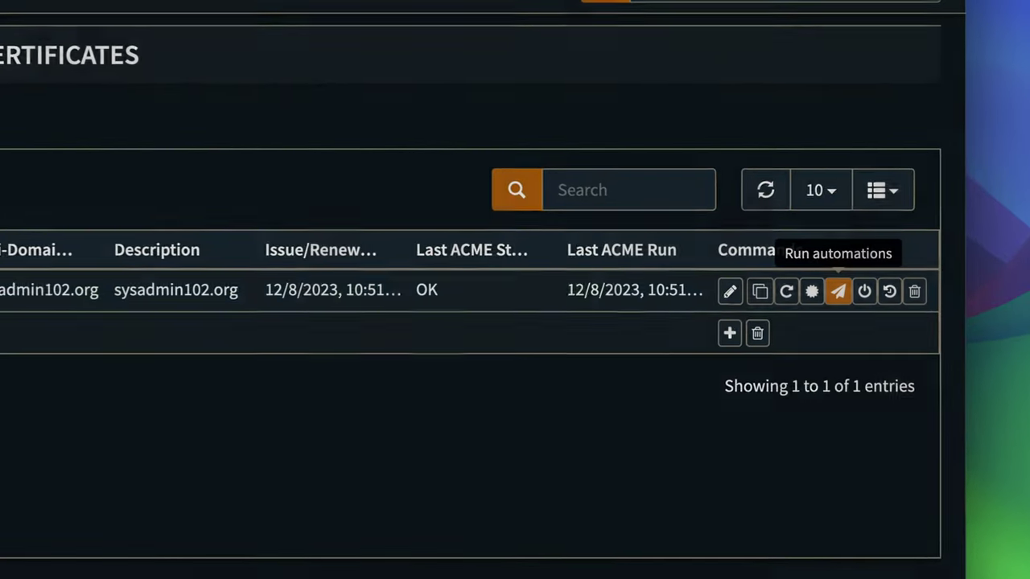
Run all automations for the sysadmin102.org certificate and accept the confirmation.
left_click(855, 272)
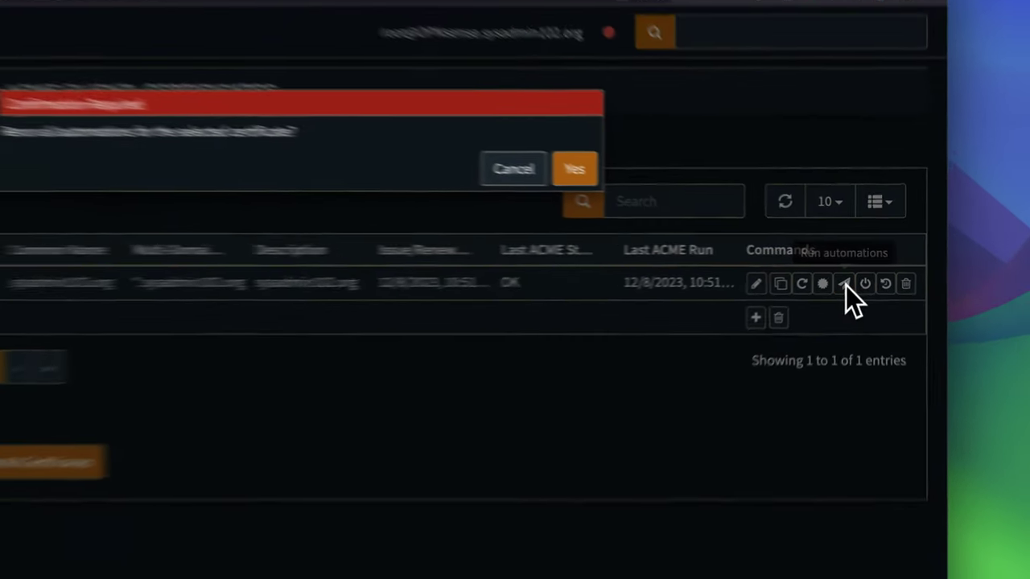
left_click(581, 170)
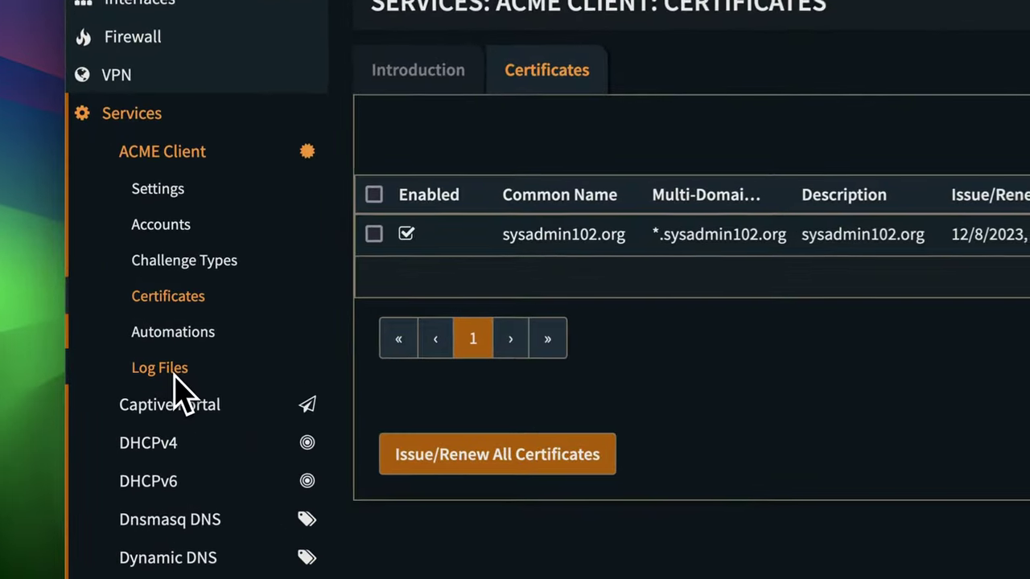
Examine the ACME Client log files for the TrueNAS SCALE and TrueNAS CORE deployment automation entries.
left_click(160, 338)
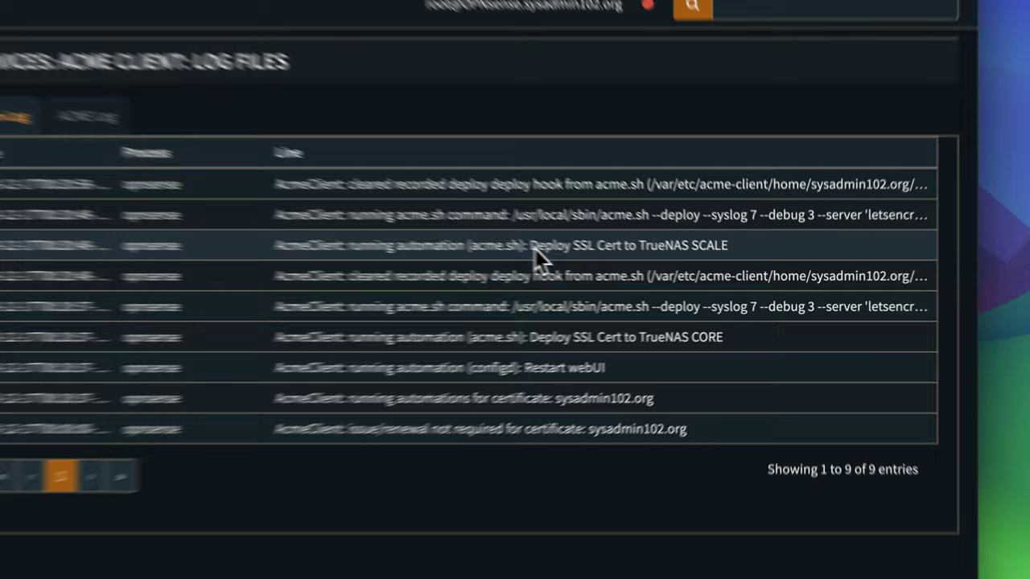
left_click_drag(632, 271, 760, 270)
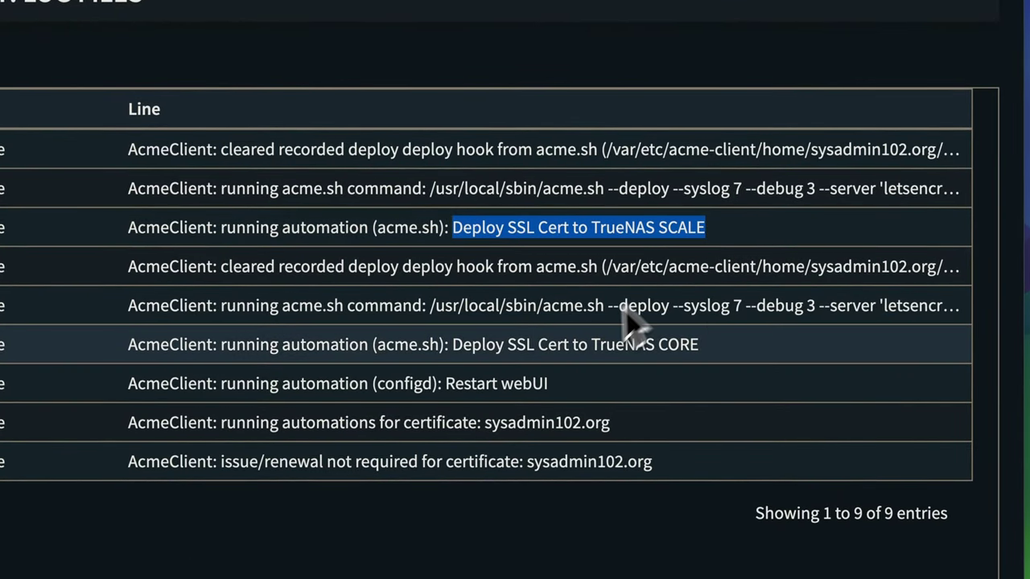
left_click_drag(454, 348, 721, 360)
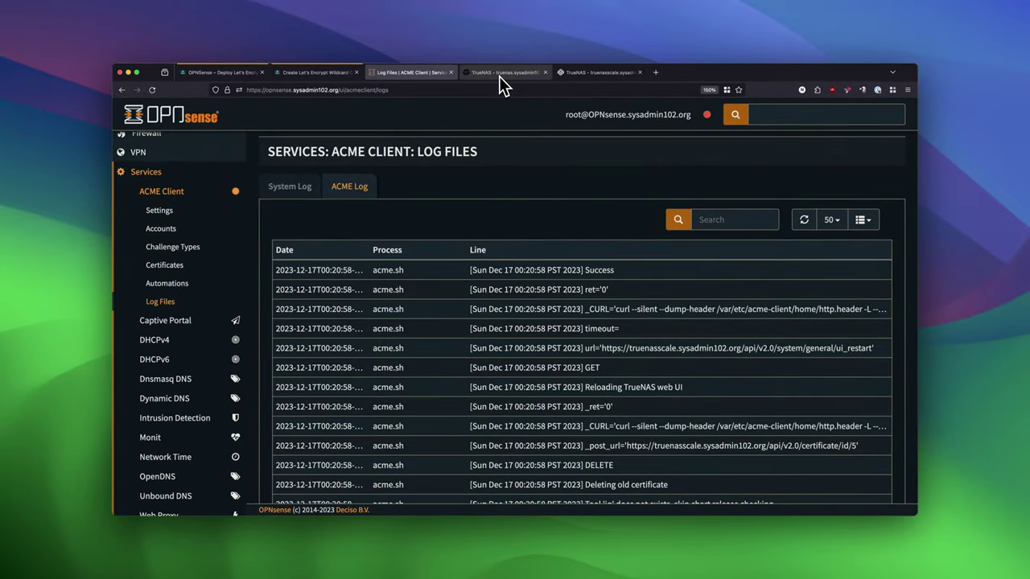
Switch to TrueNAS CORE and set the GUI SSL certificate in the general system settings to Letsencrypt_2023-12-17_082038.
left_click(495, 57)
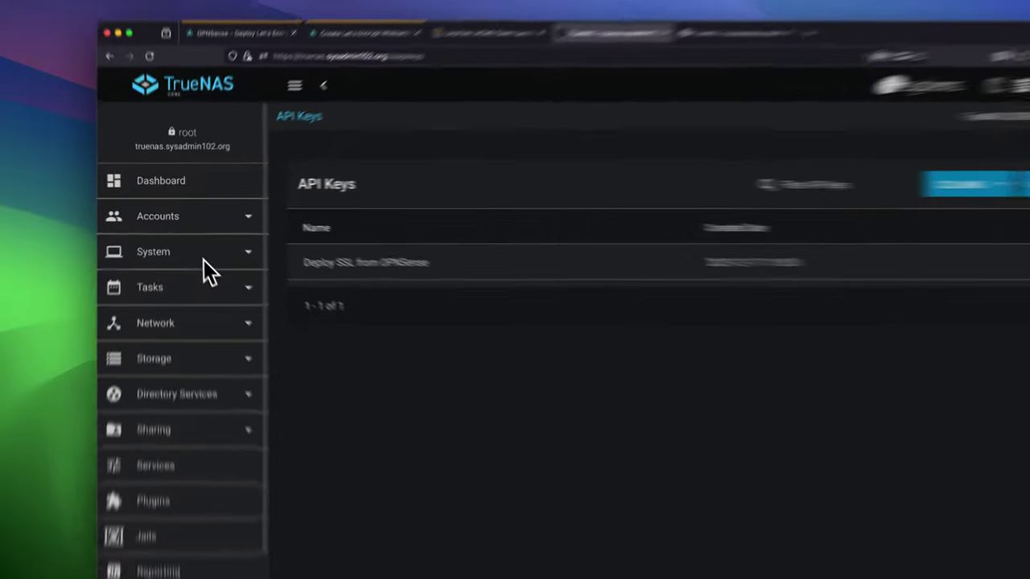
left_click(197, 241)
left_click(189, 332)
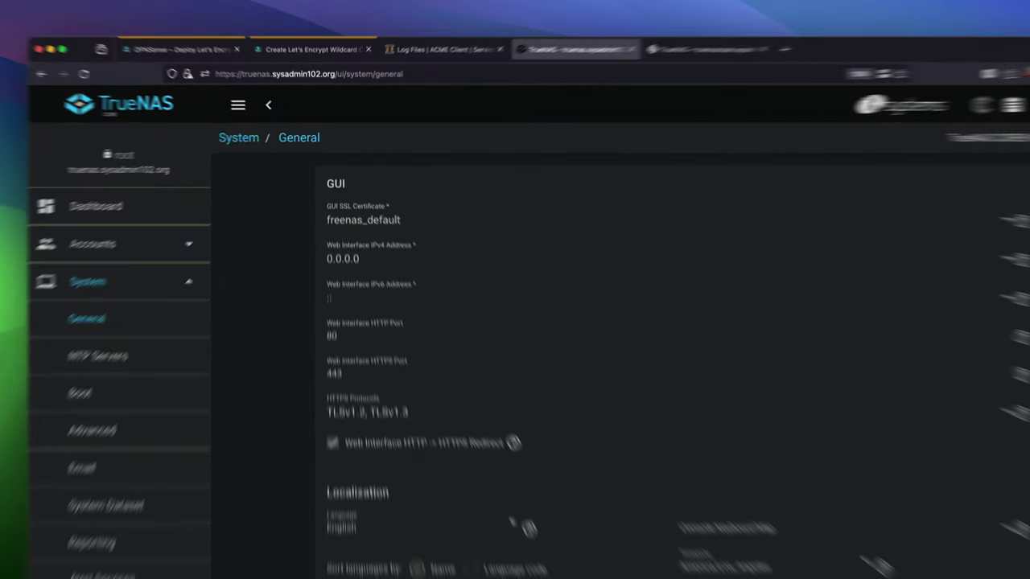
left_click(407, 199)
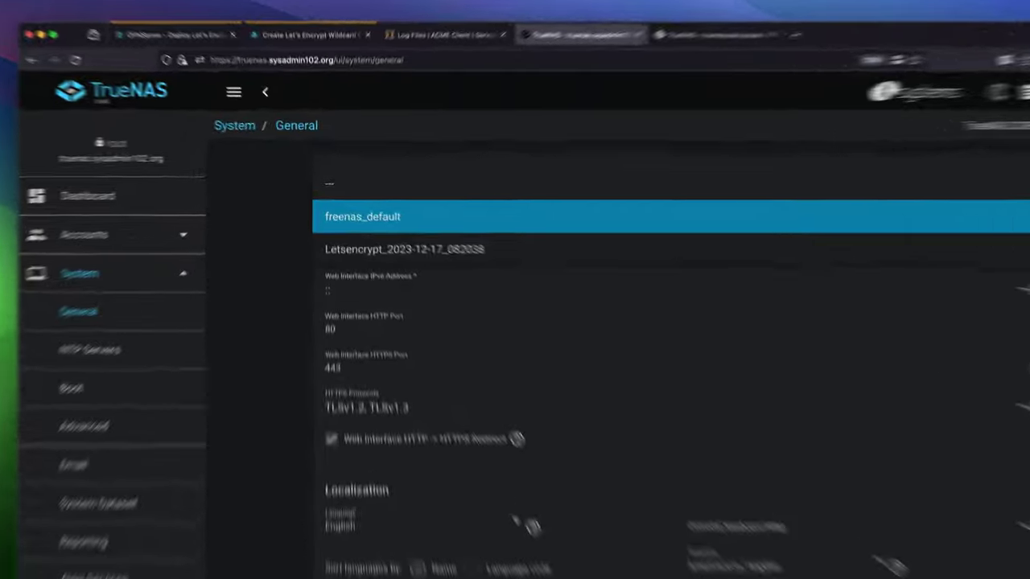
left_click(382, 222)
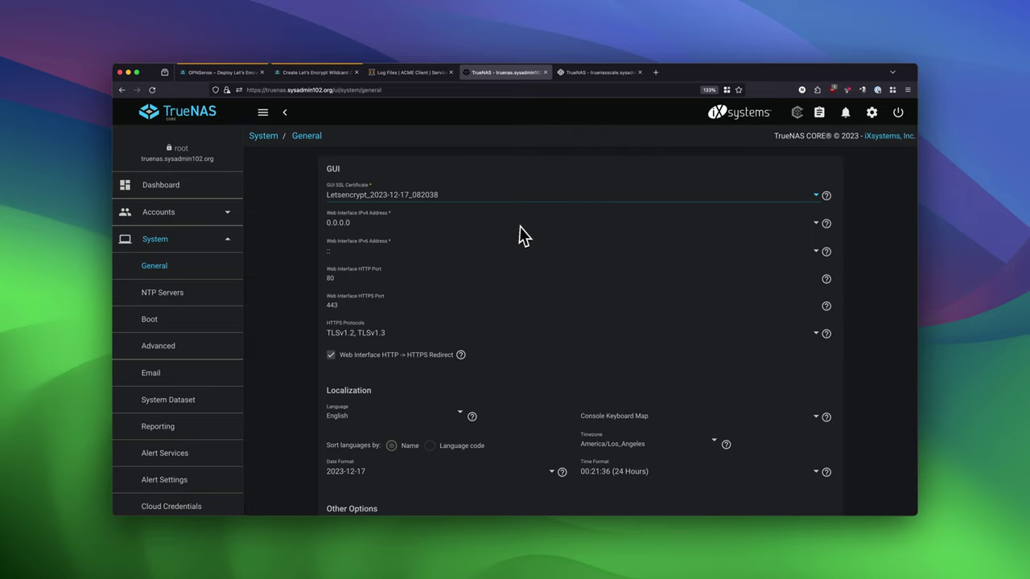
Save the TrueNAS CORE general settings and confirm restarting the web service.
scroll(521, 228, "down", 3)
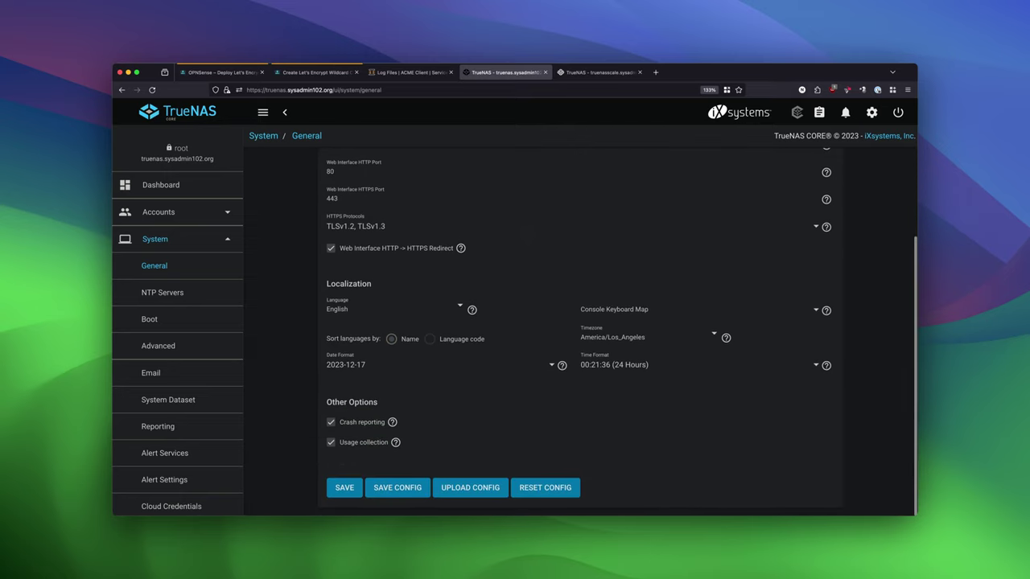
left_click(344, 490)
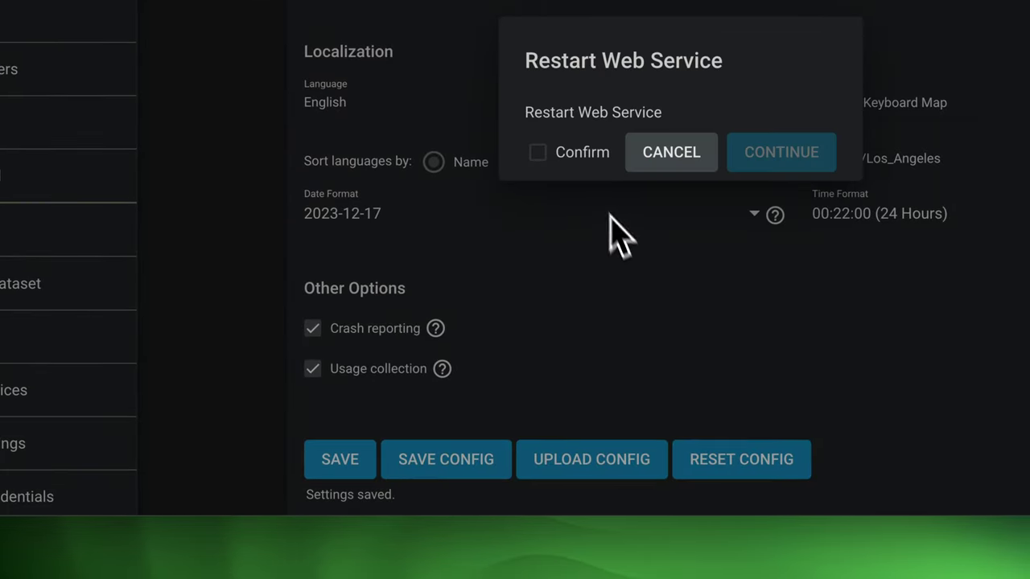
left_click(576, 155)
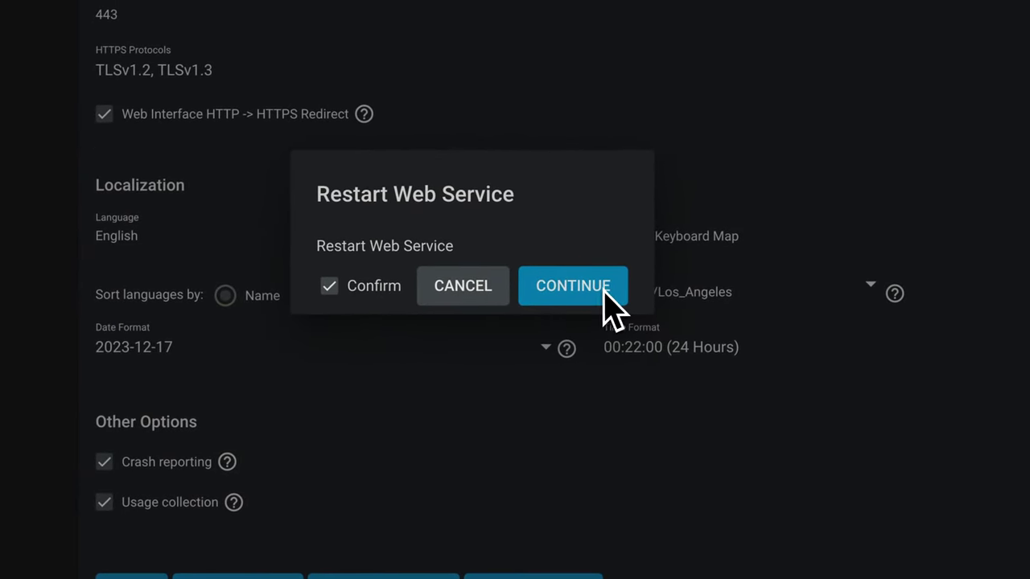
left_click(605, 291)
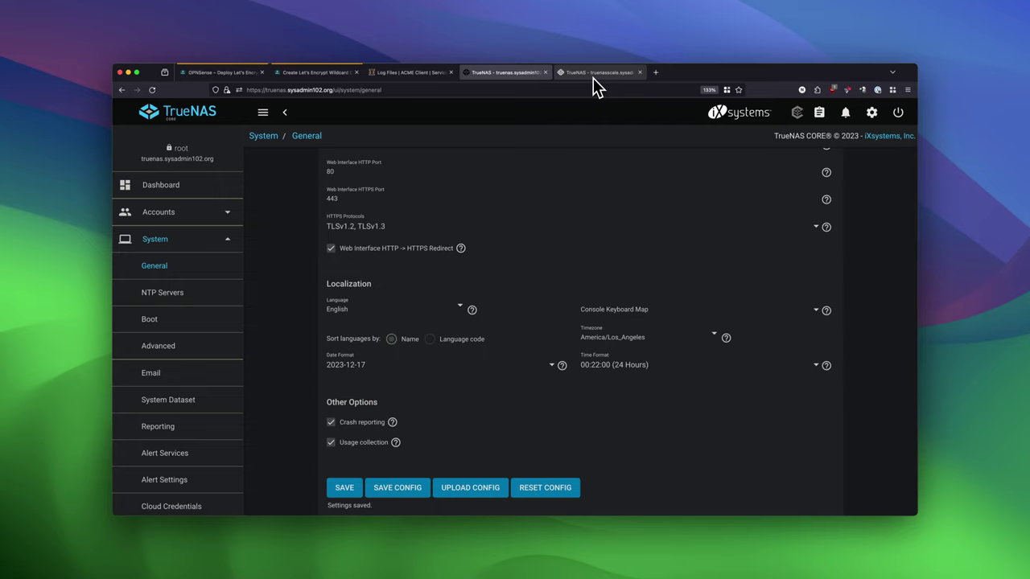
Switch to TrueNAS SCALE and set the GUI SSL certificate in the general system settings to Letsencrypt_2023-12-17_082048.
left_click(595, 73)
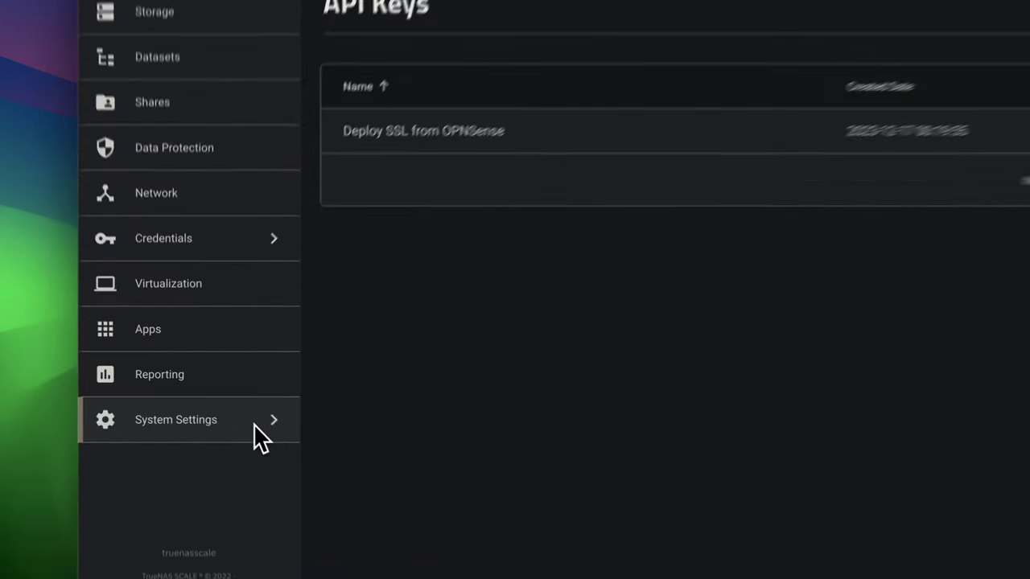
left_click(222, 410)
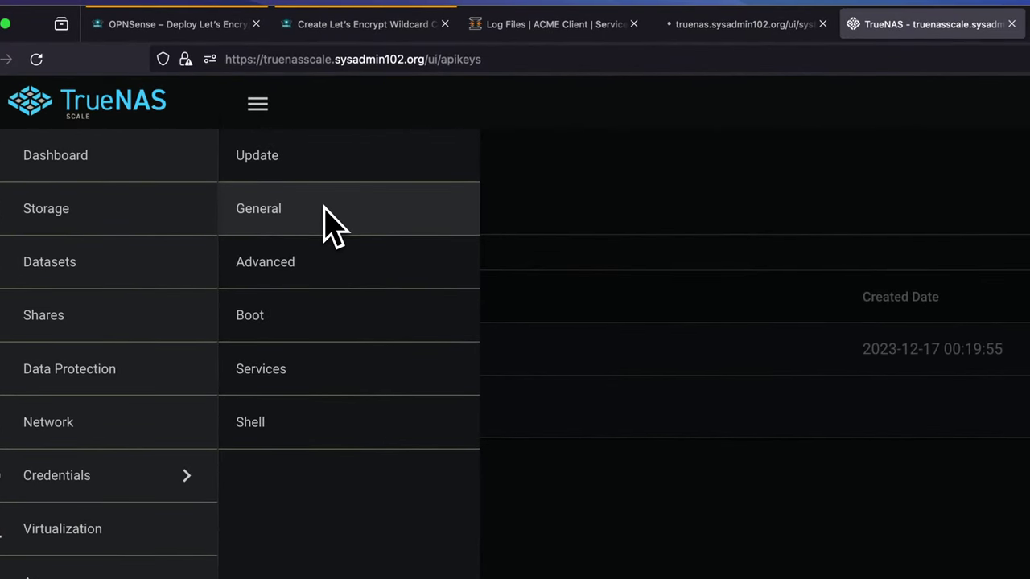
left_click(334, 226)
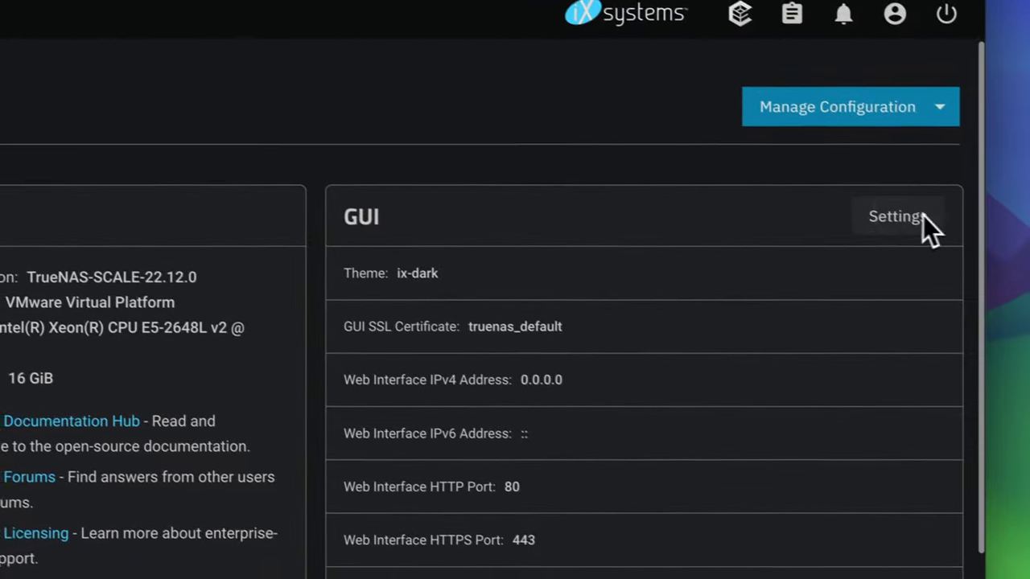
left_click(923, 217)
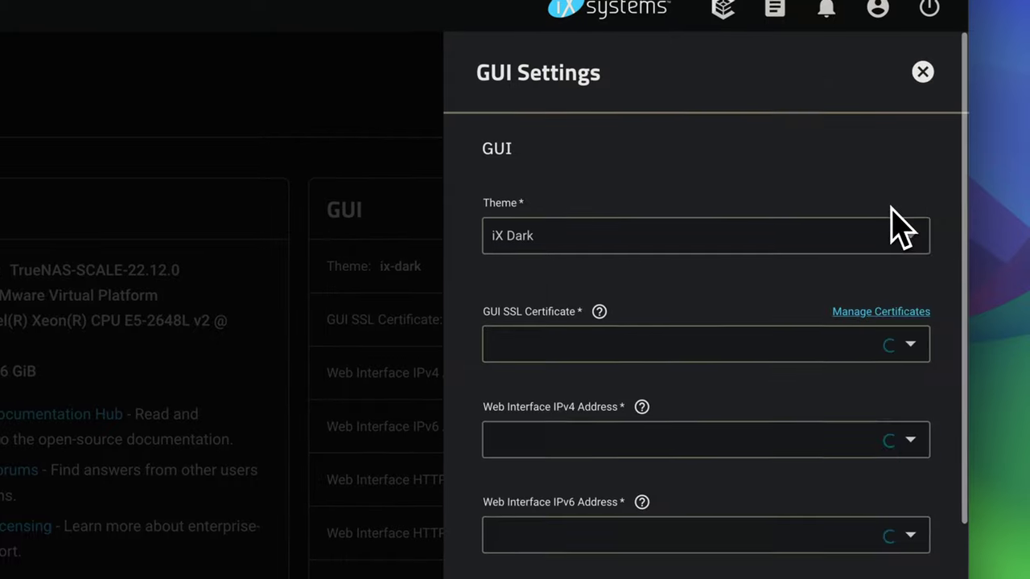
left_click(687, 356)
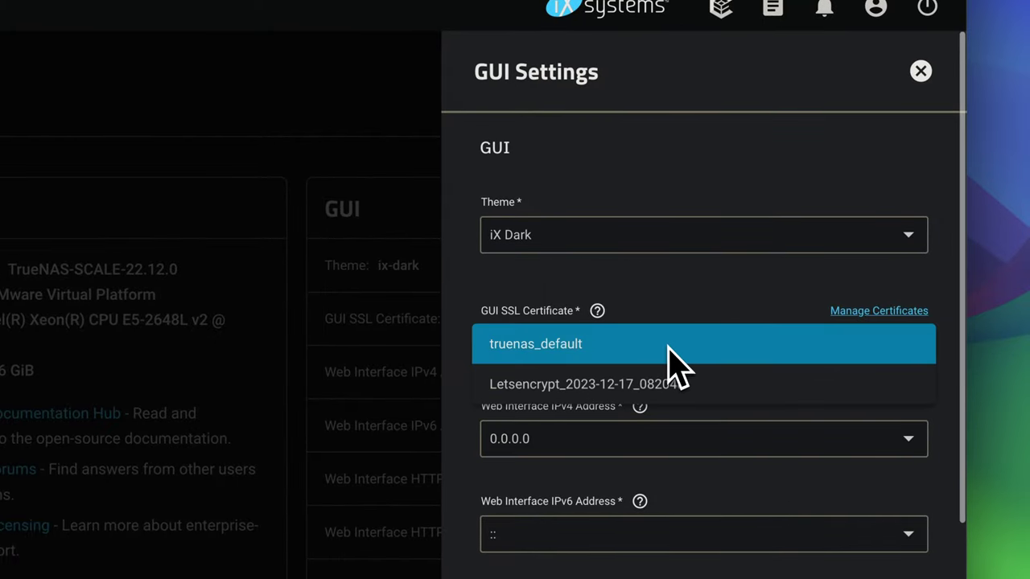
left_click(635, 390)
Save the TrueNAS SCALE GUI settings and confirm restarting the web service.
scroll(700, 420, "down", 5)
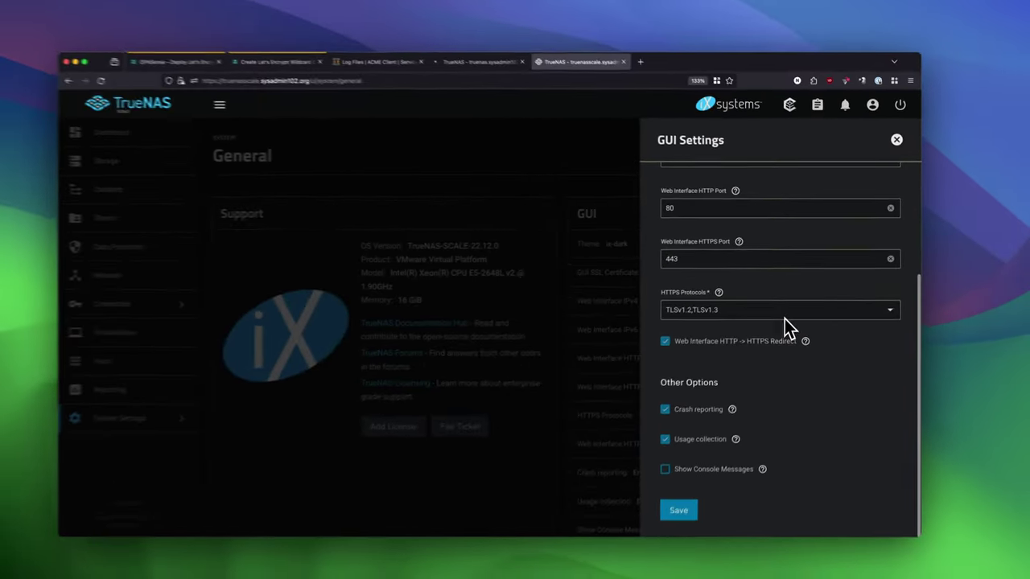
left_click(686, 512)
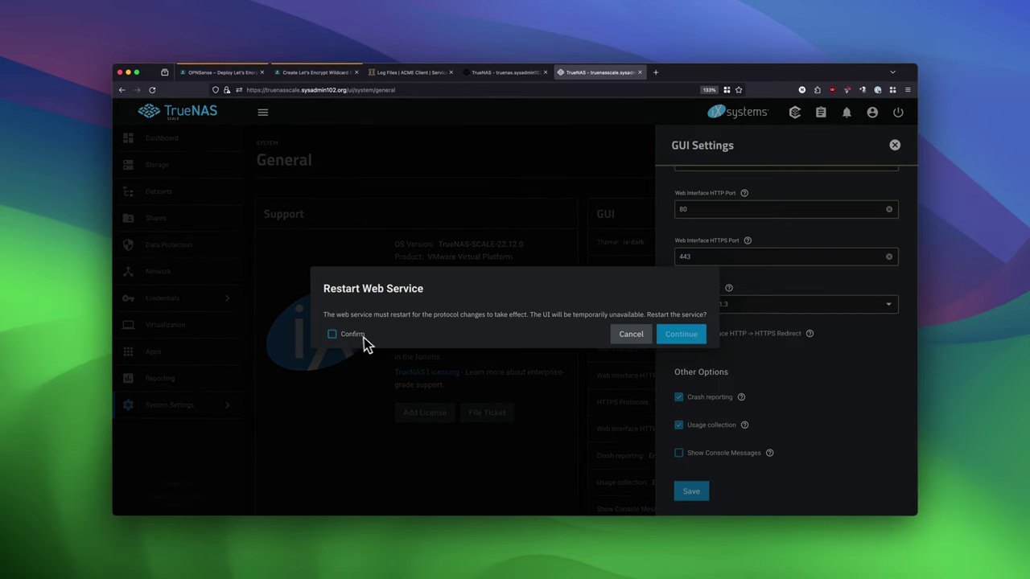
left_click(700, 335)
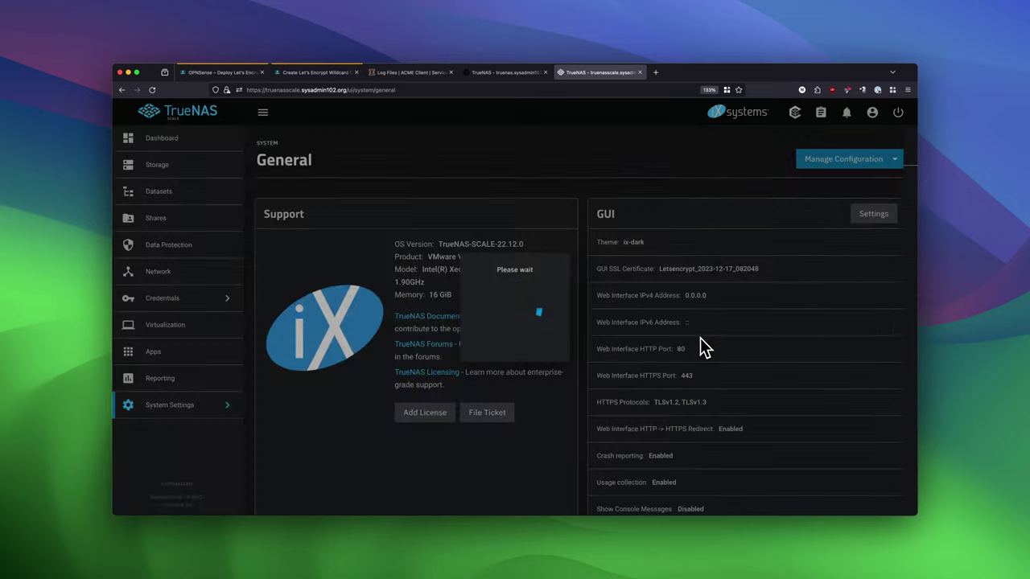
Return to TrueNAS CORE and check the browser's connection security details for its certificate issuer.
left_click(510, 74)
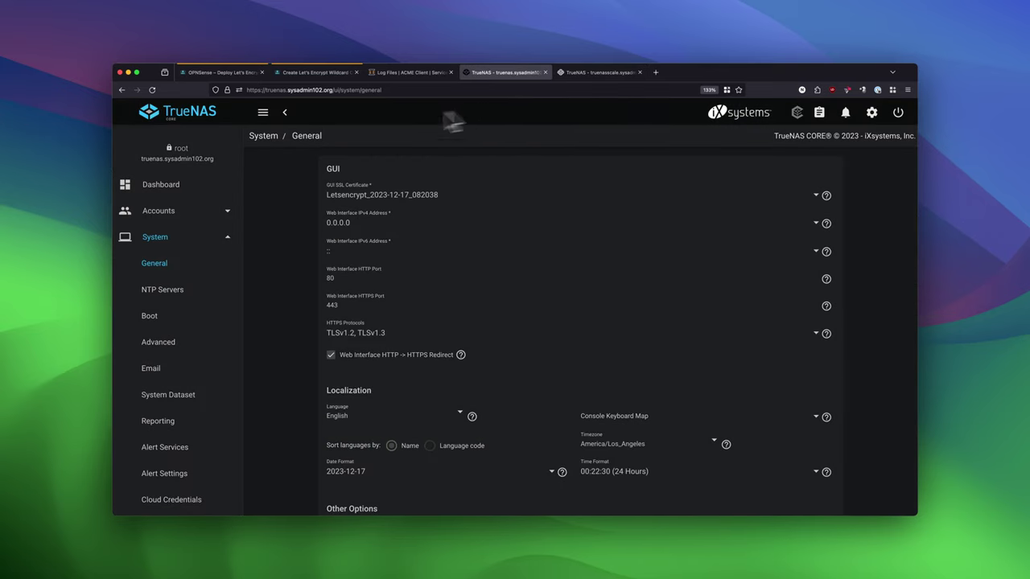
left_click(228, 91)
left_click(267, 125)
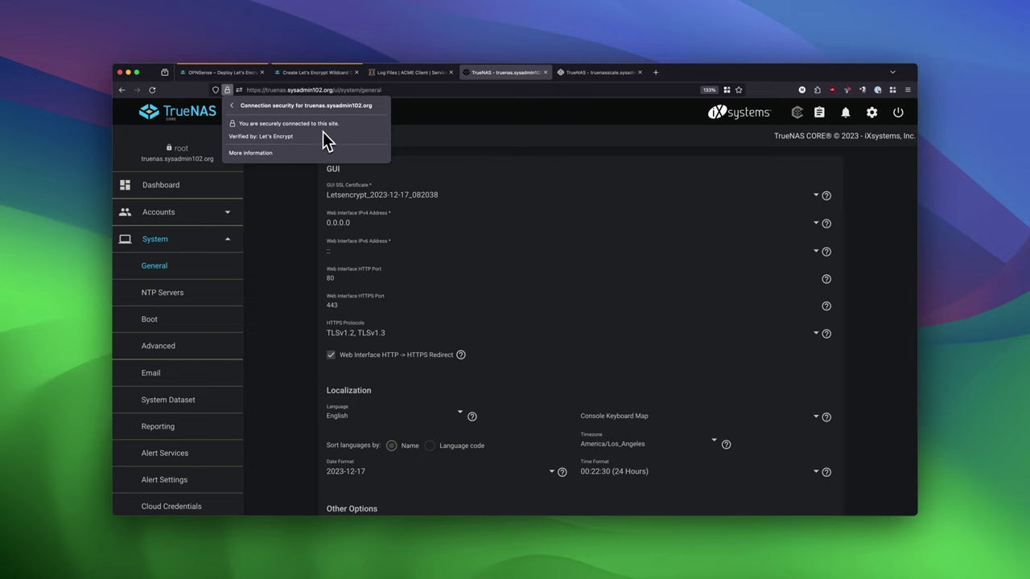
Switch to TrueNAS SCALE, check its connection security details, and remove the browser's security exception for the site.
key("ctrl+Tab")
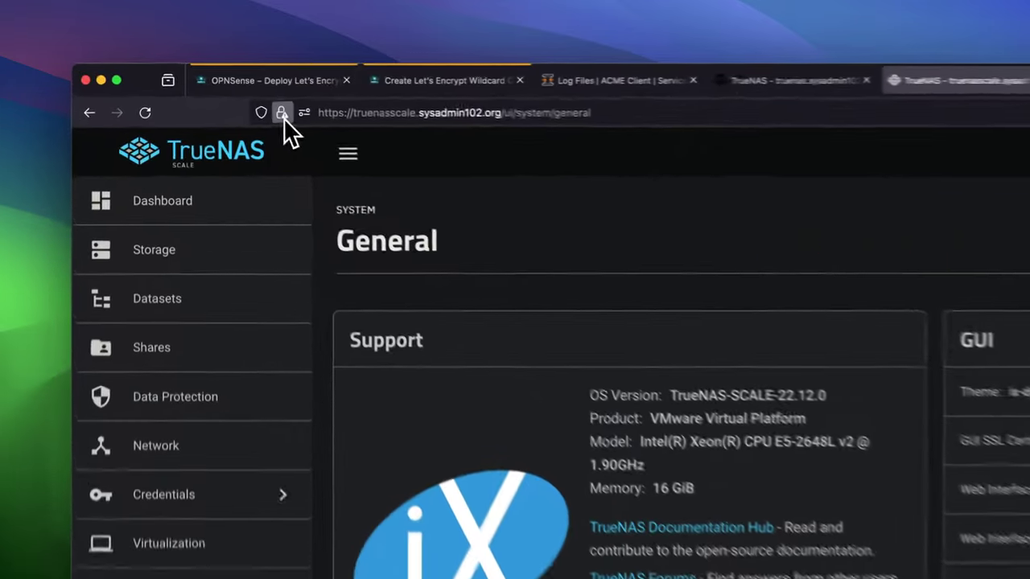
left_click(227, 89)
left_click(299, 123)
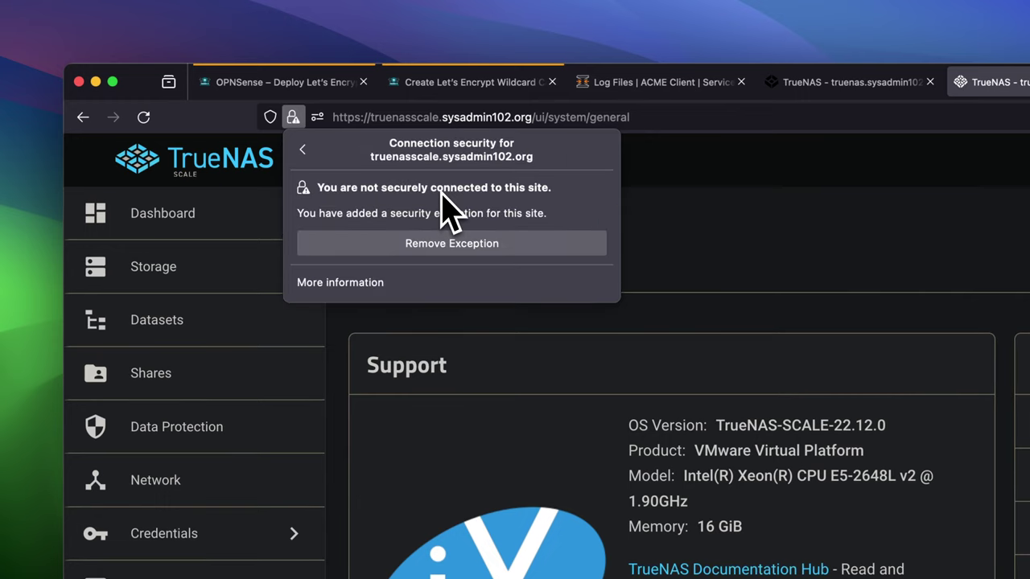
left_click(302, 150)
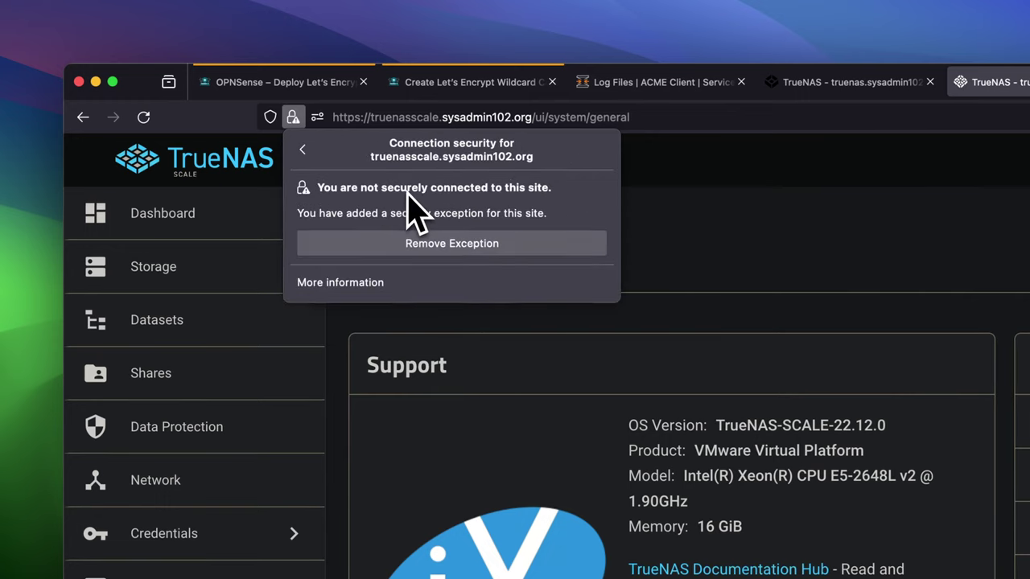
left_click(492, 246)
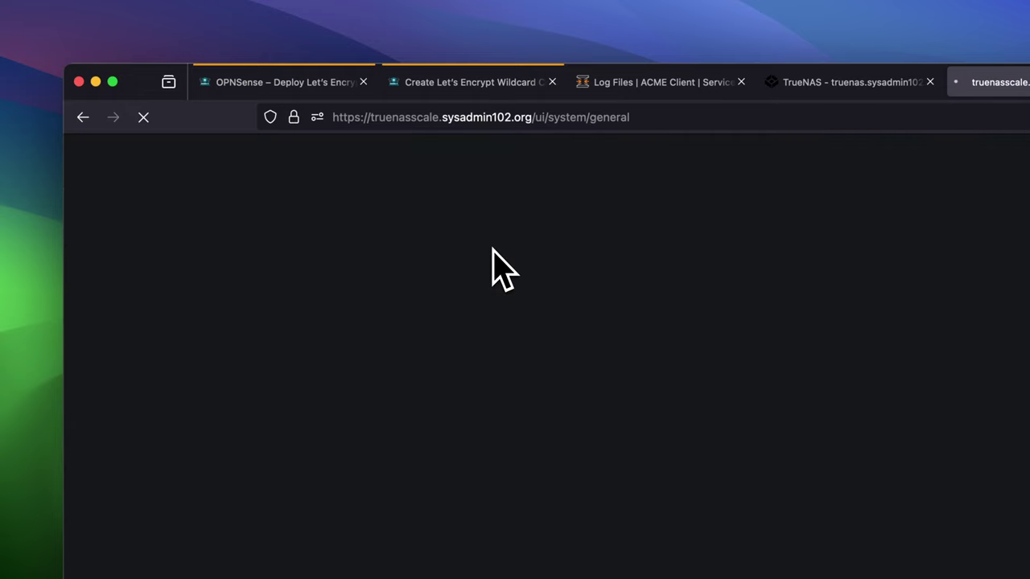
Check the reloaded TrueNAS SCALE site's connection security details for its certificate issuer, and close them.
left_click(294, 116)
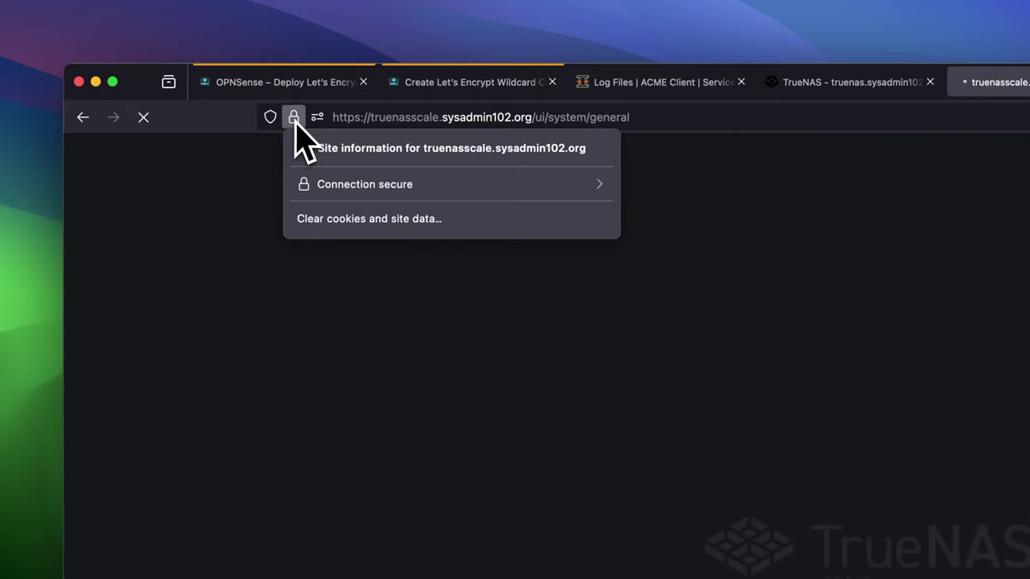
left_click(359, 184)
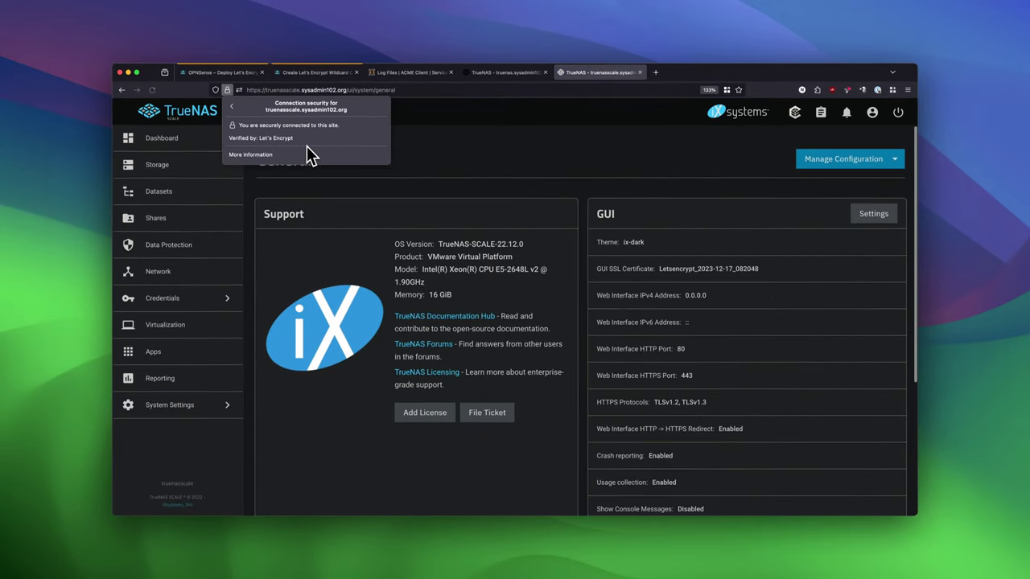
left_click(487, 175)
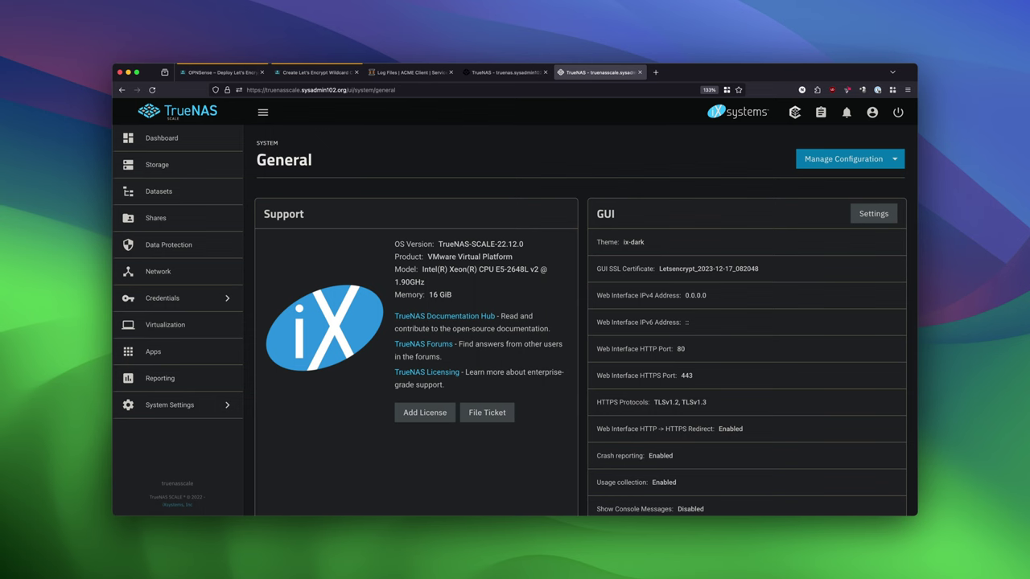
Switch to the sysadmin102.com wildcard certificate article and browse the site's OPNsense firewall category posts.
left_click(294, 74)
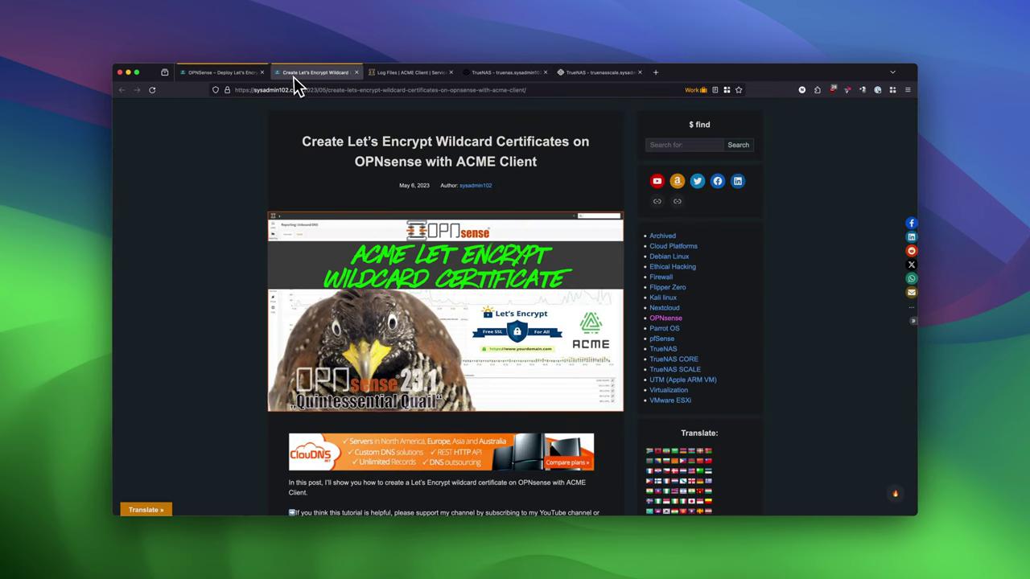
scroll(247, 129, "up", 3)
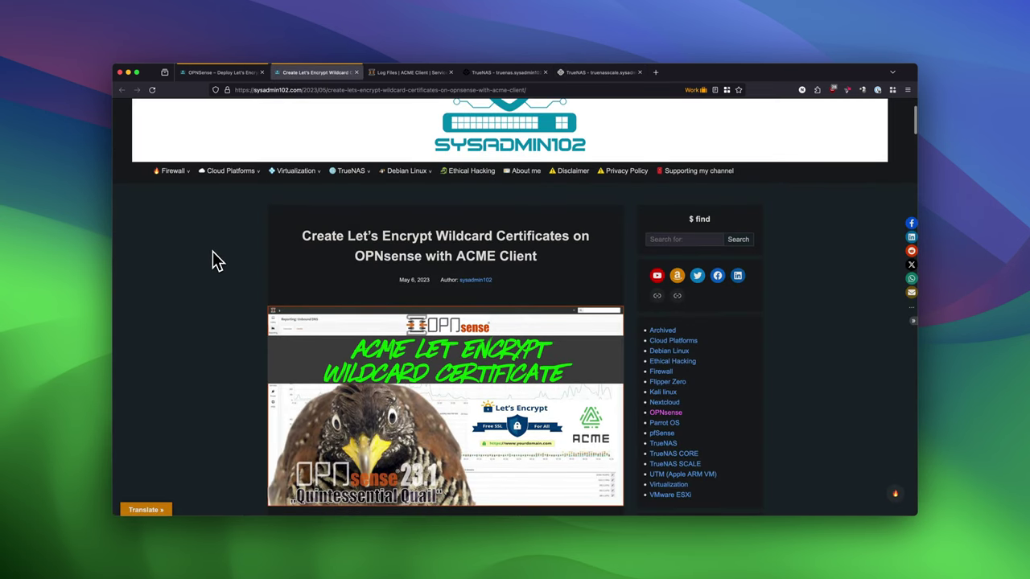
left_click(182, 191)
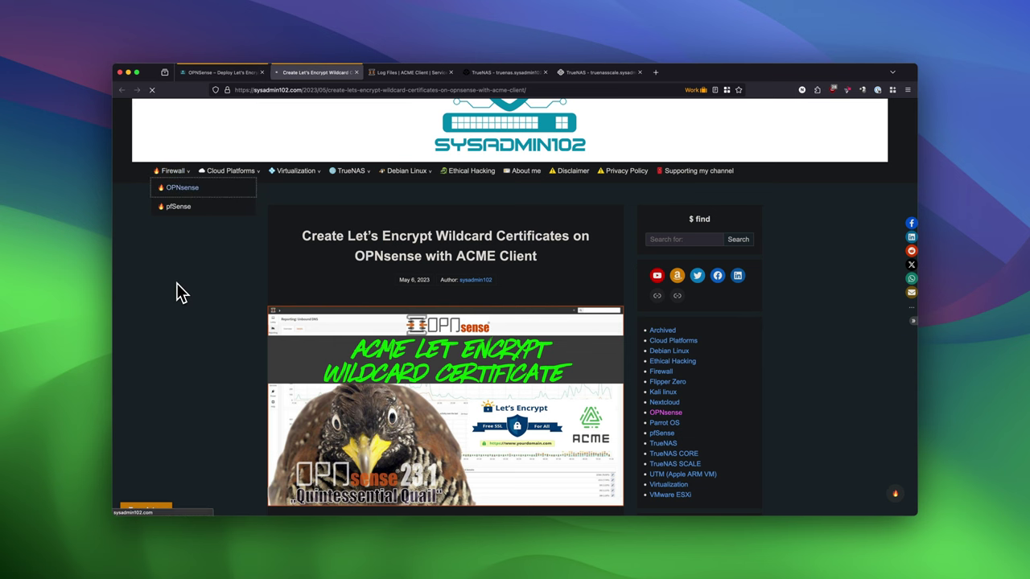
scroll(177, 287, "down", 5)
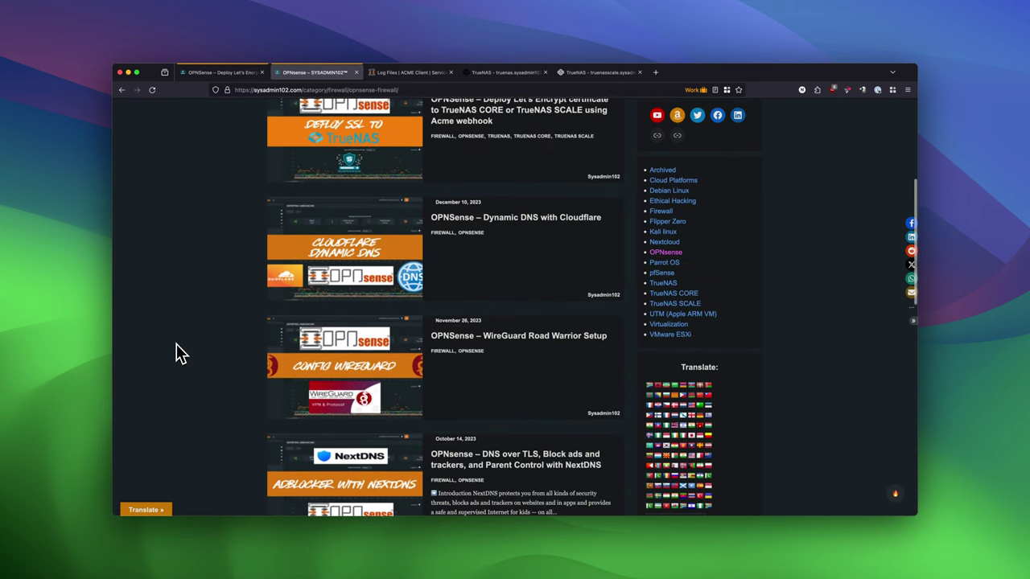